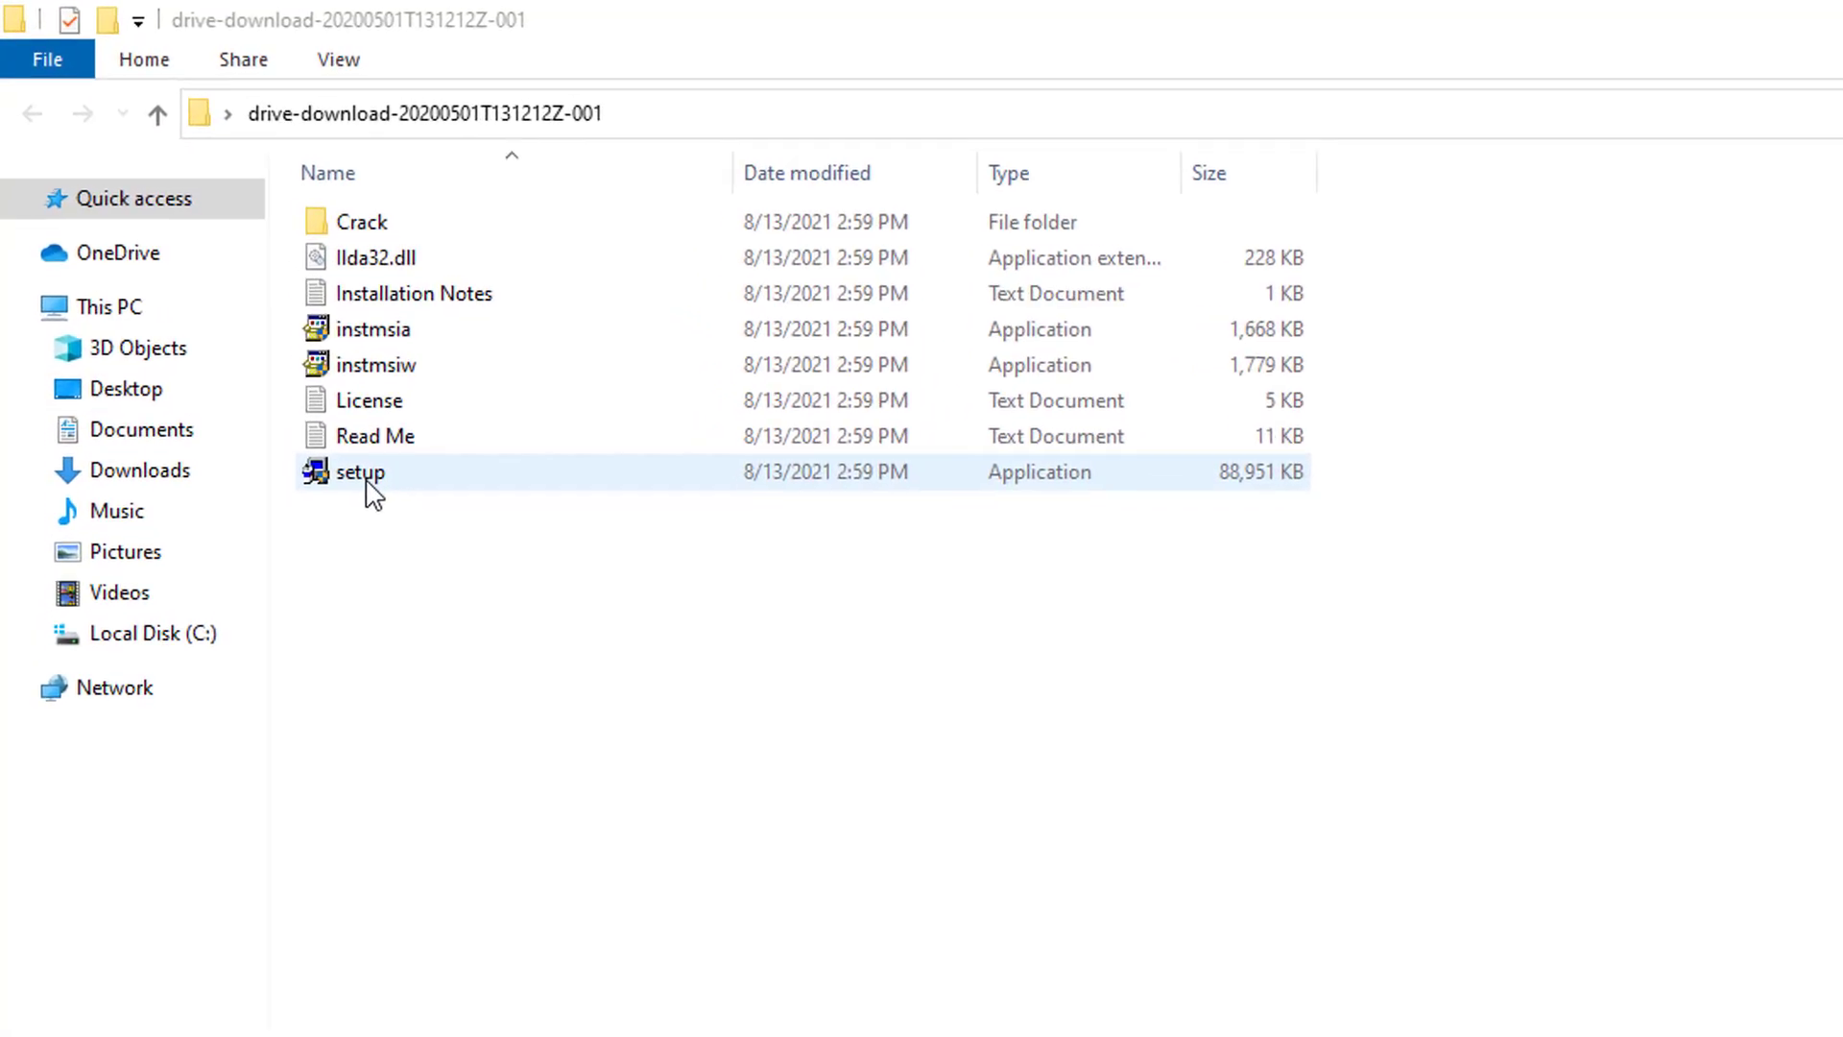
Step: Run the setup application from the downloaded folder and accept the Circuit Wizard license agreement
{"action": "double_click", "coordinate": [367, 475]}
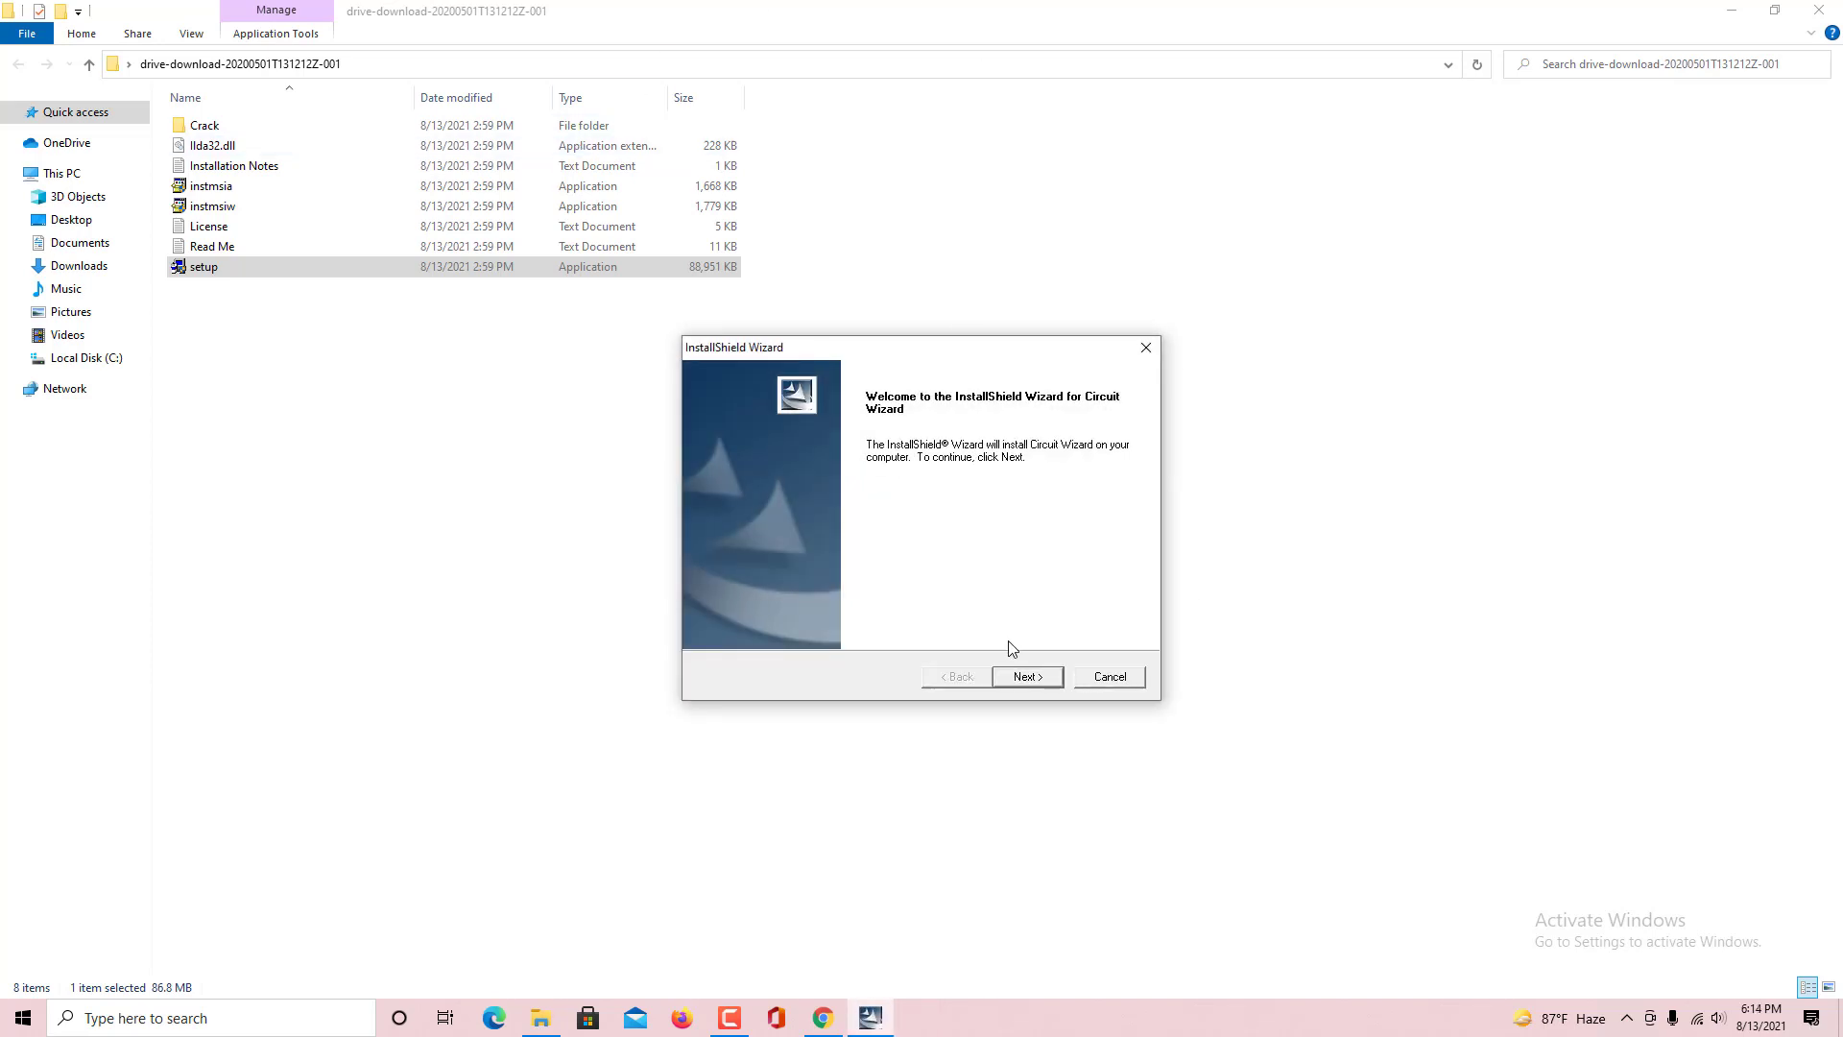
{"action": "left_click", "coordinate": [1041, 679]}
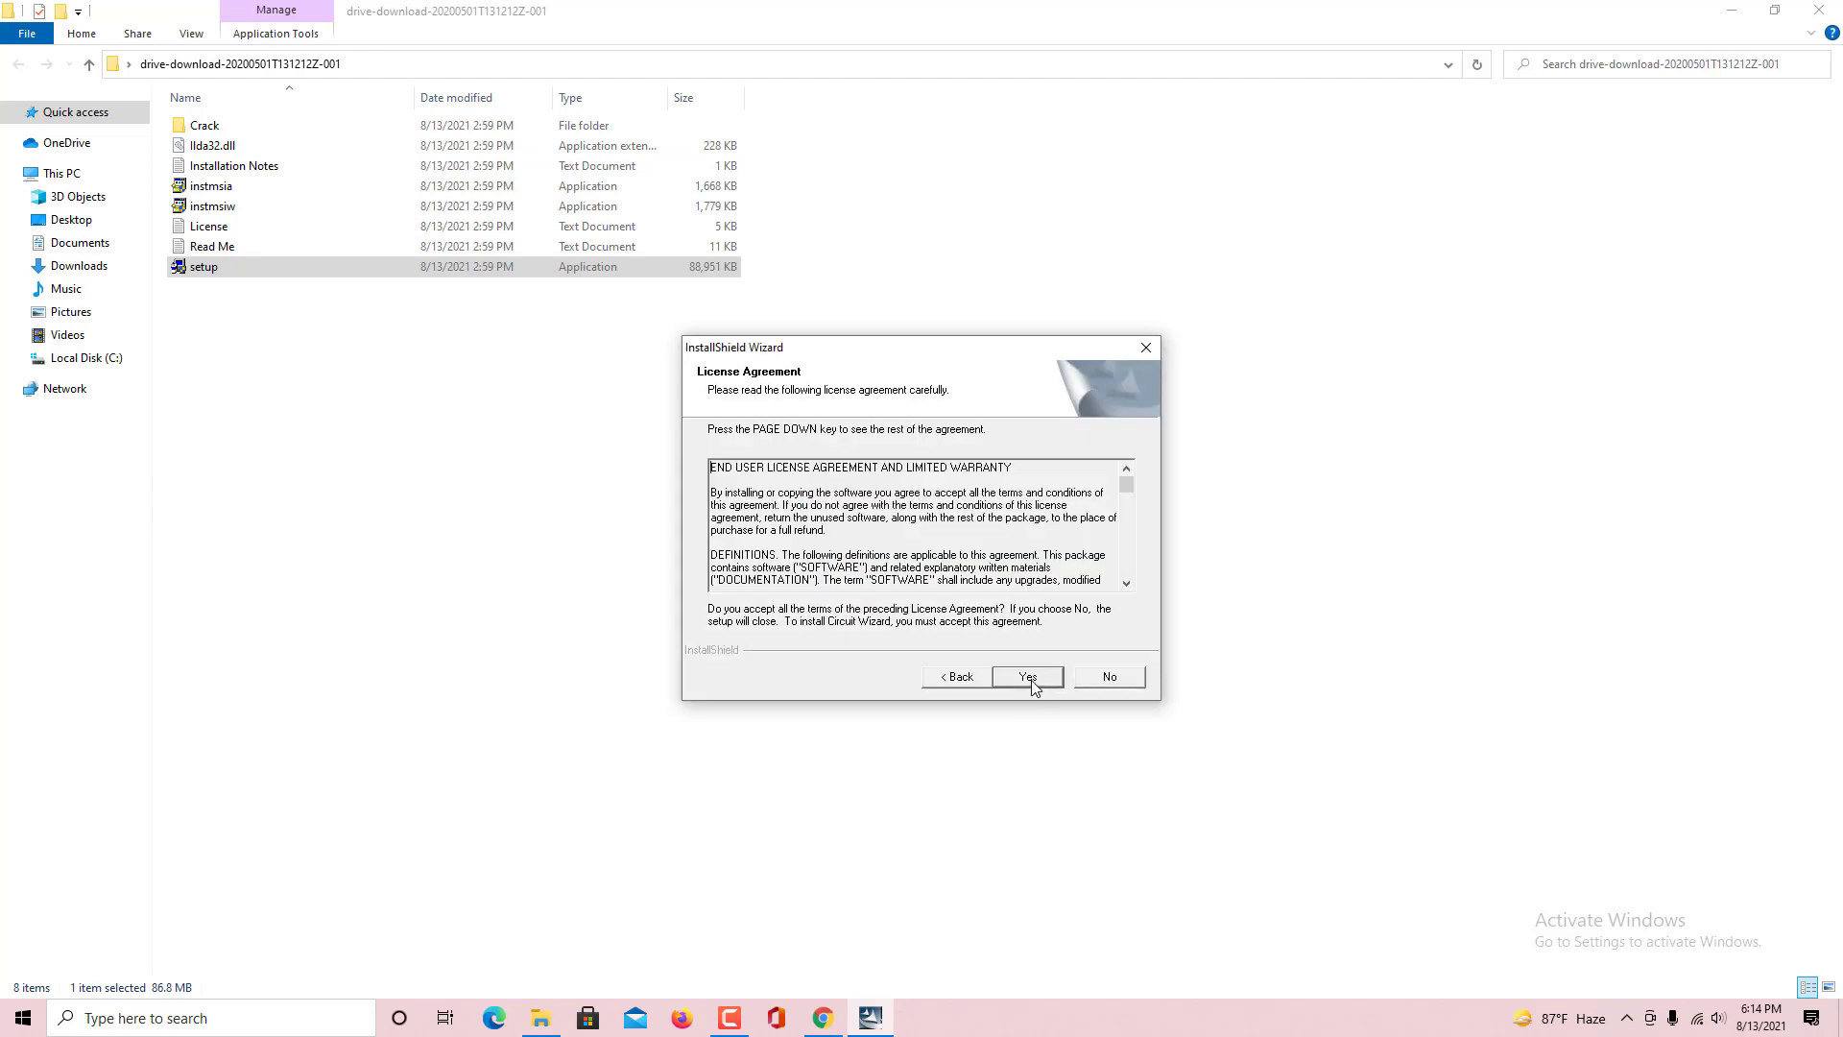
{"action": "left_click", "coordinate": [1032, 684]}
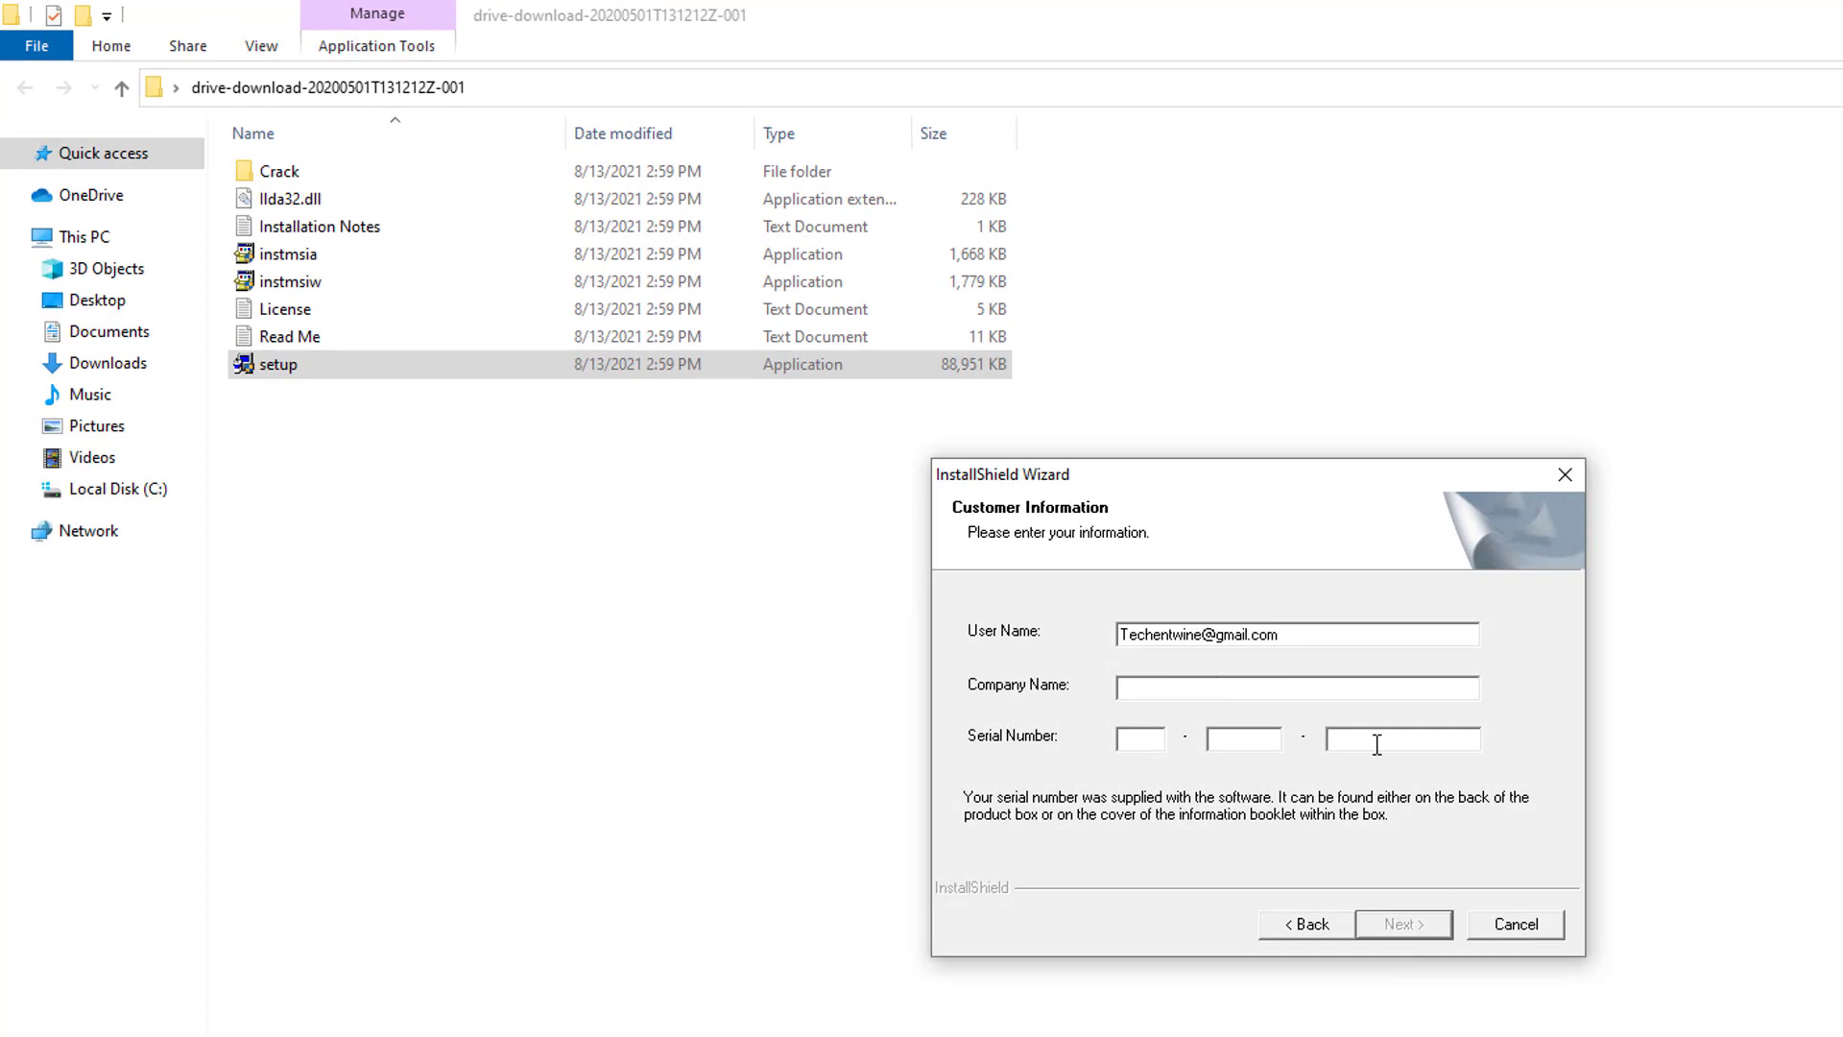
Step: Open the Installation Notes file and copy the first part of the serial number into the installer's first Serial Number field
{"action": "double_click", "coordinate": [347, 228]}
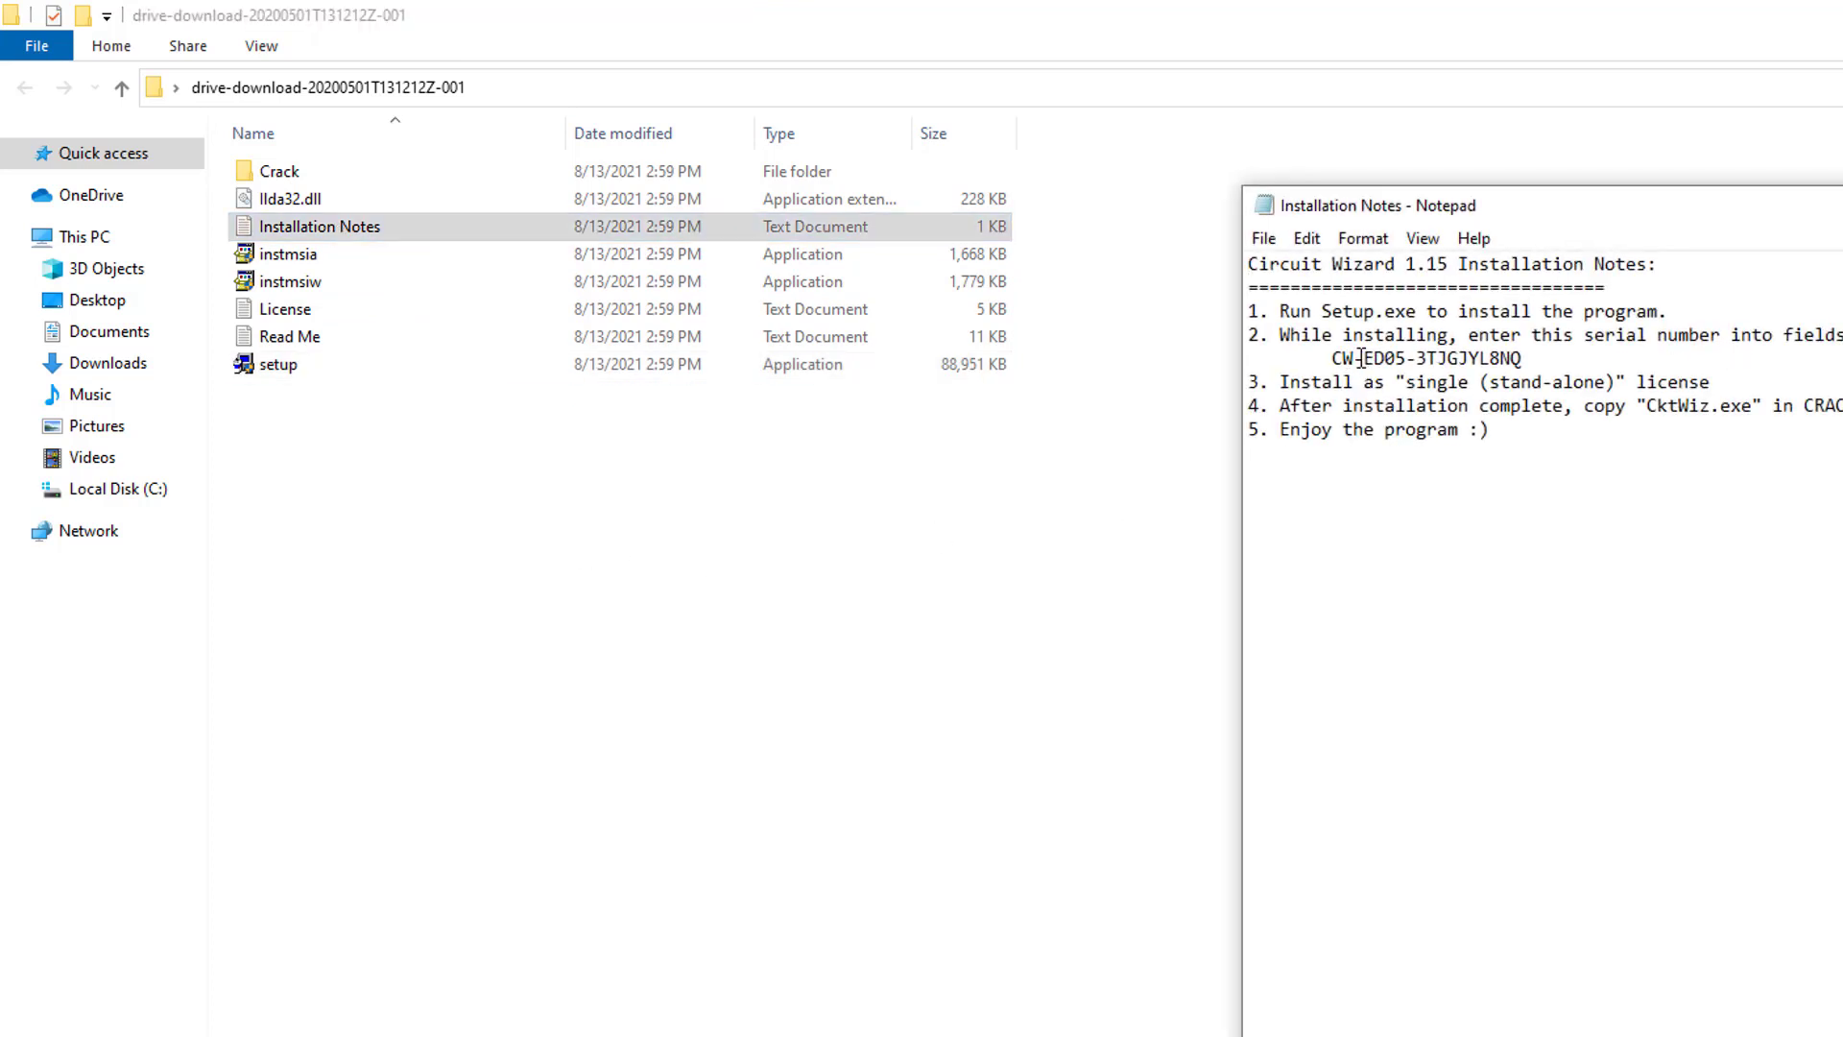
{"action": "left_click_drag", "start_coordinate": [1354, 359], "coordinate": [1330, 359]}
{"action": "right_click", "coordinate": [1343, 362]}
{"action": "left_click", "coordinate": [1411, 448]}
{"action": "key", "text": "alt+Tab"}
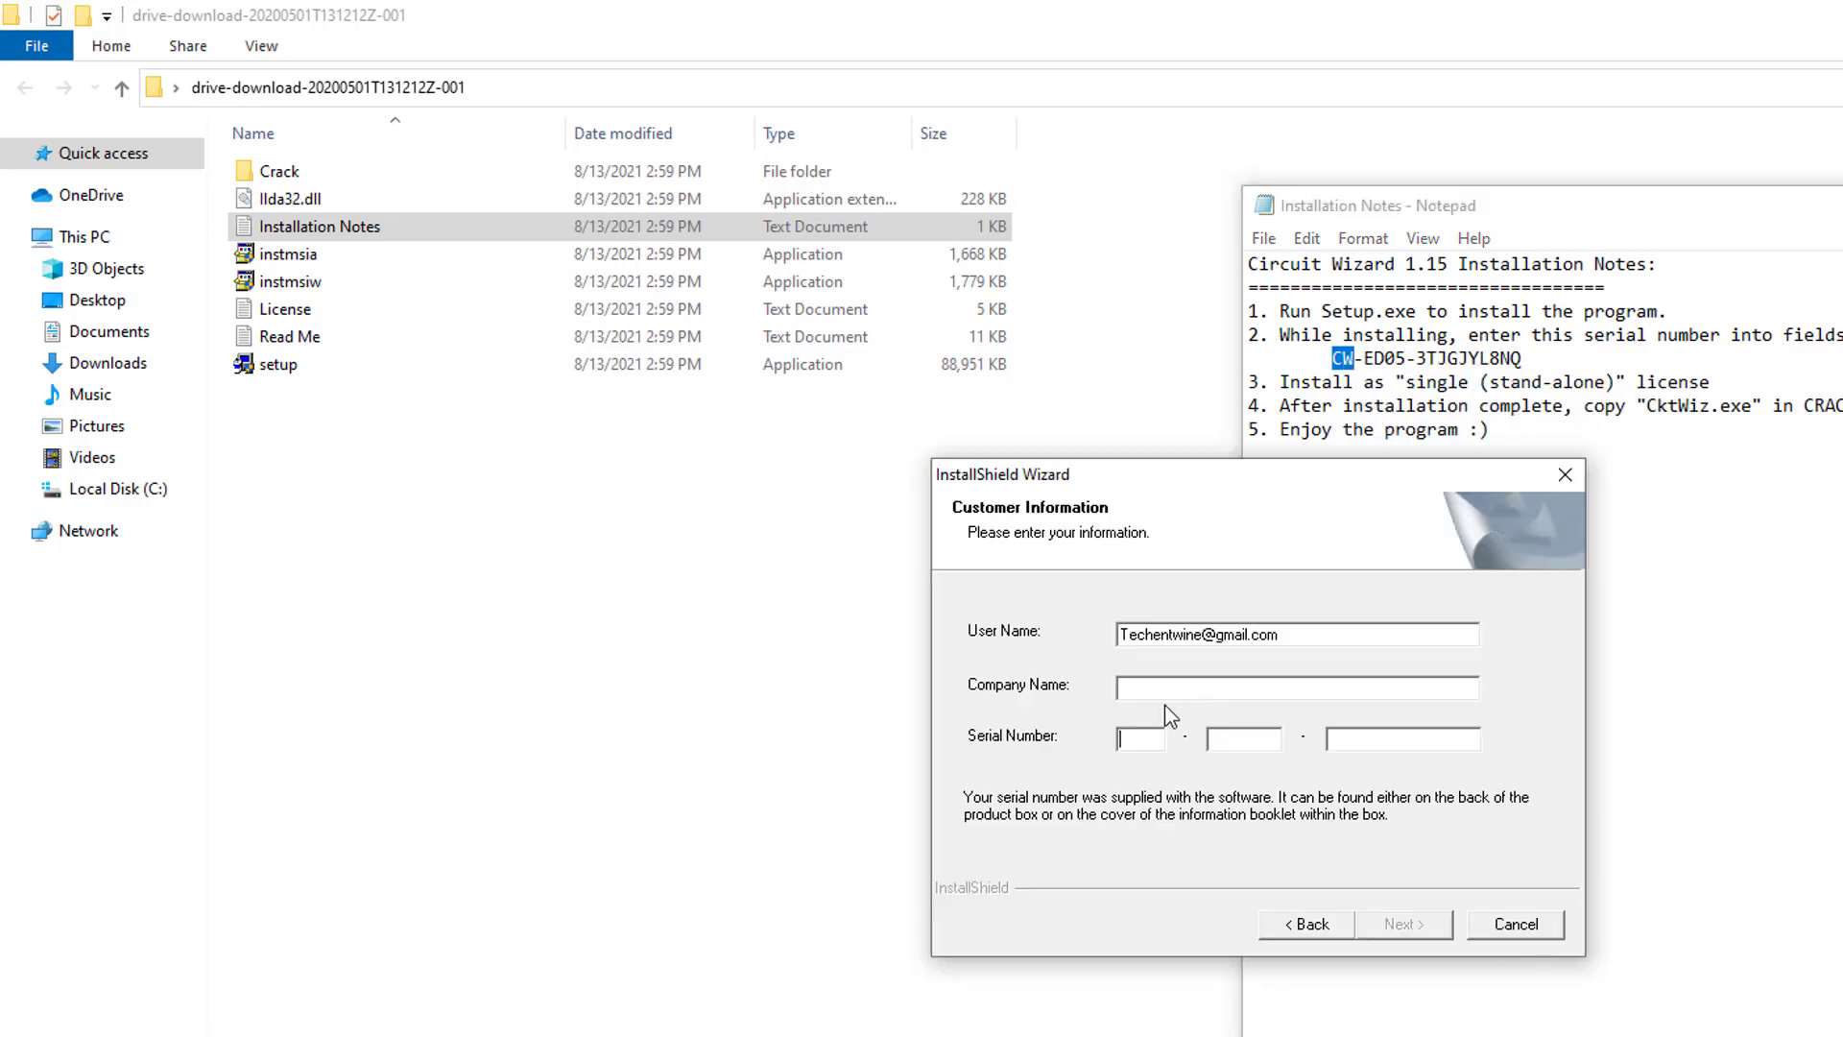
{"action": "left_click", "coordinate": [1136, 737]}
{"action": "right_click", "coordinate": [1135, 737]}
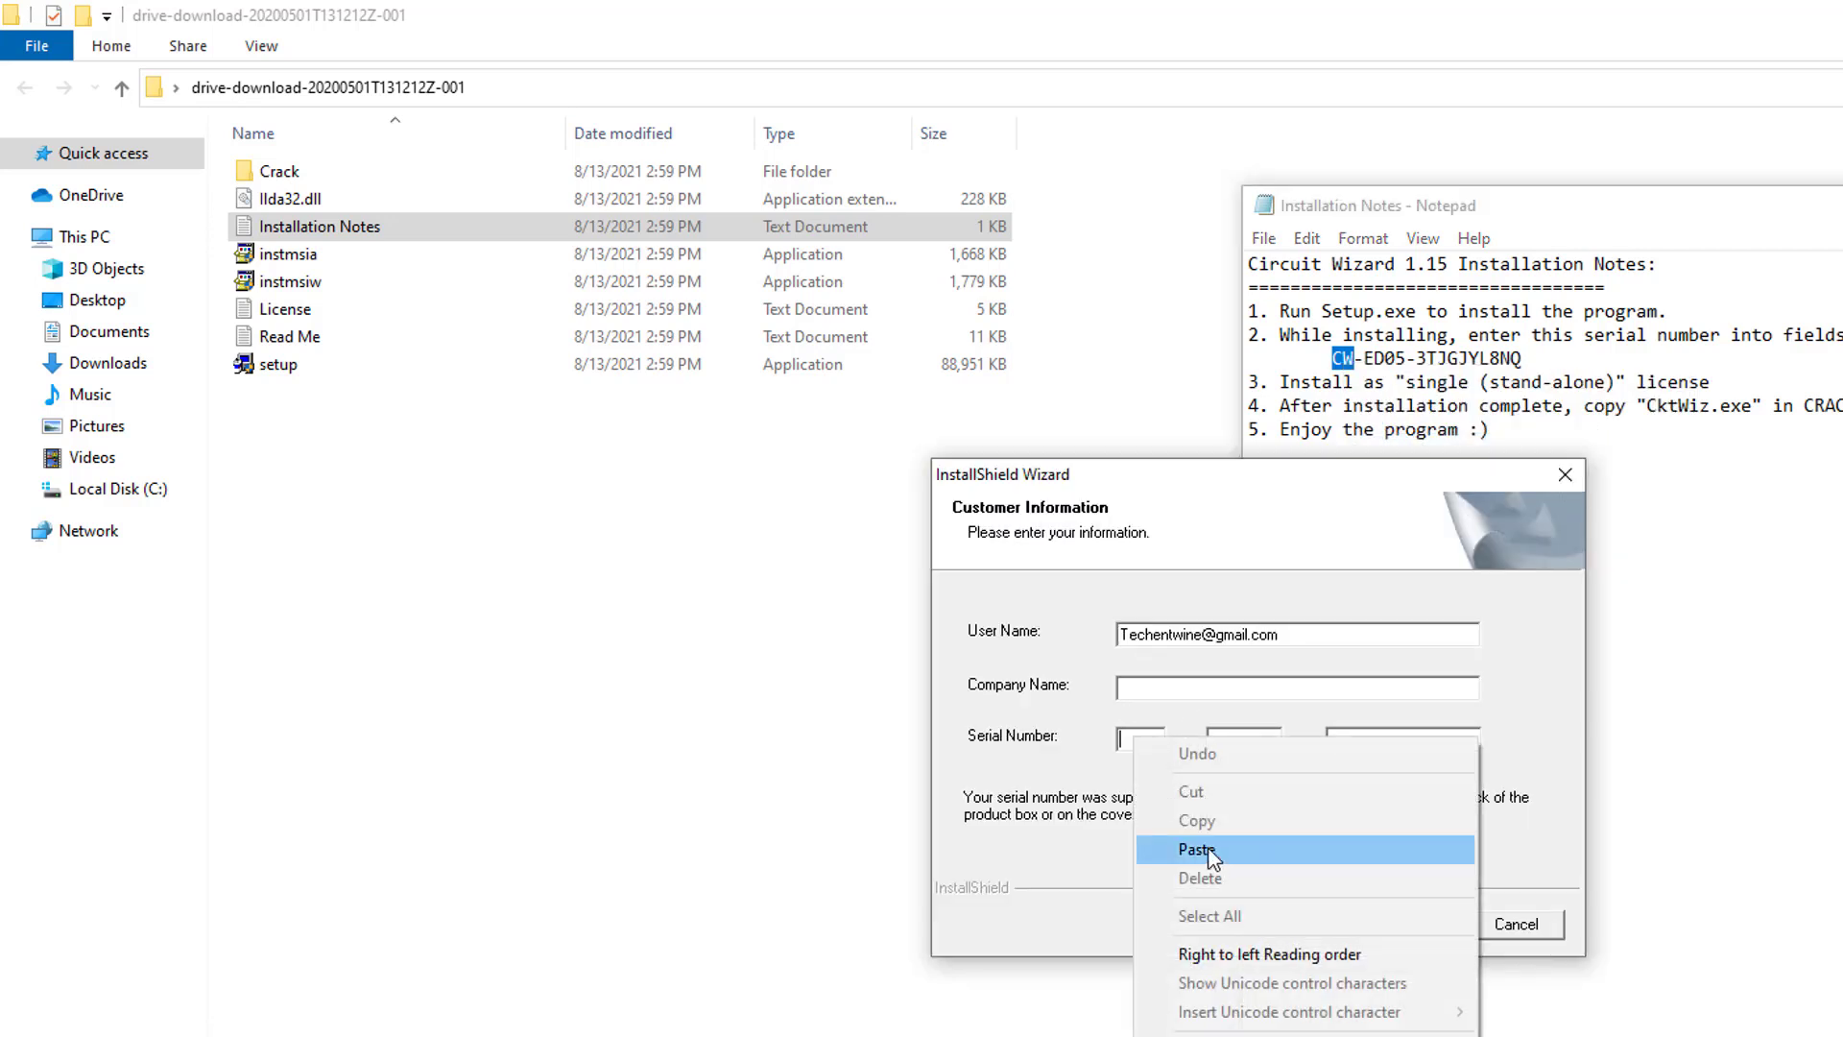
{"action": "left_click", "coordinate": [1212, 851]}
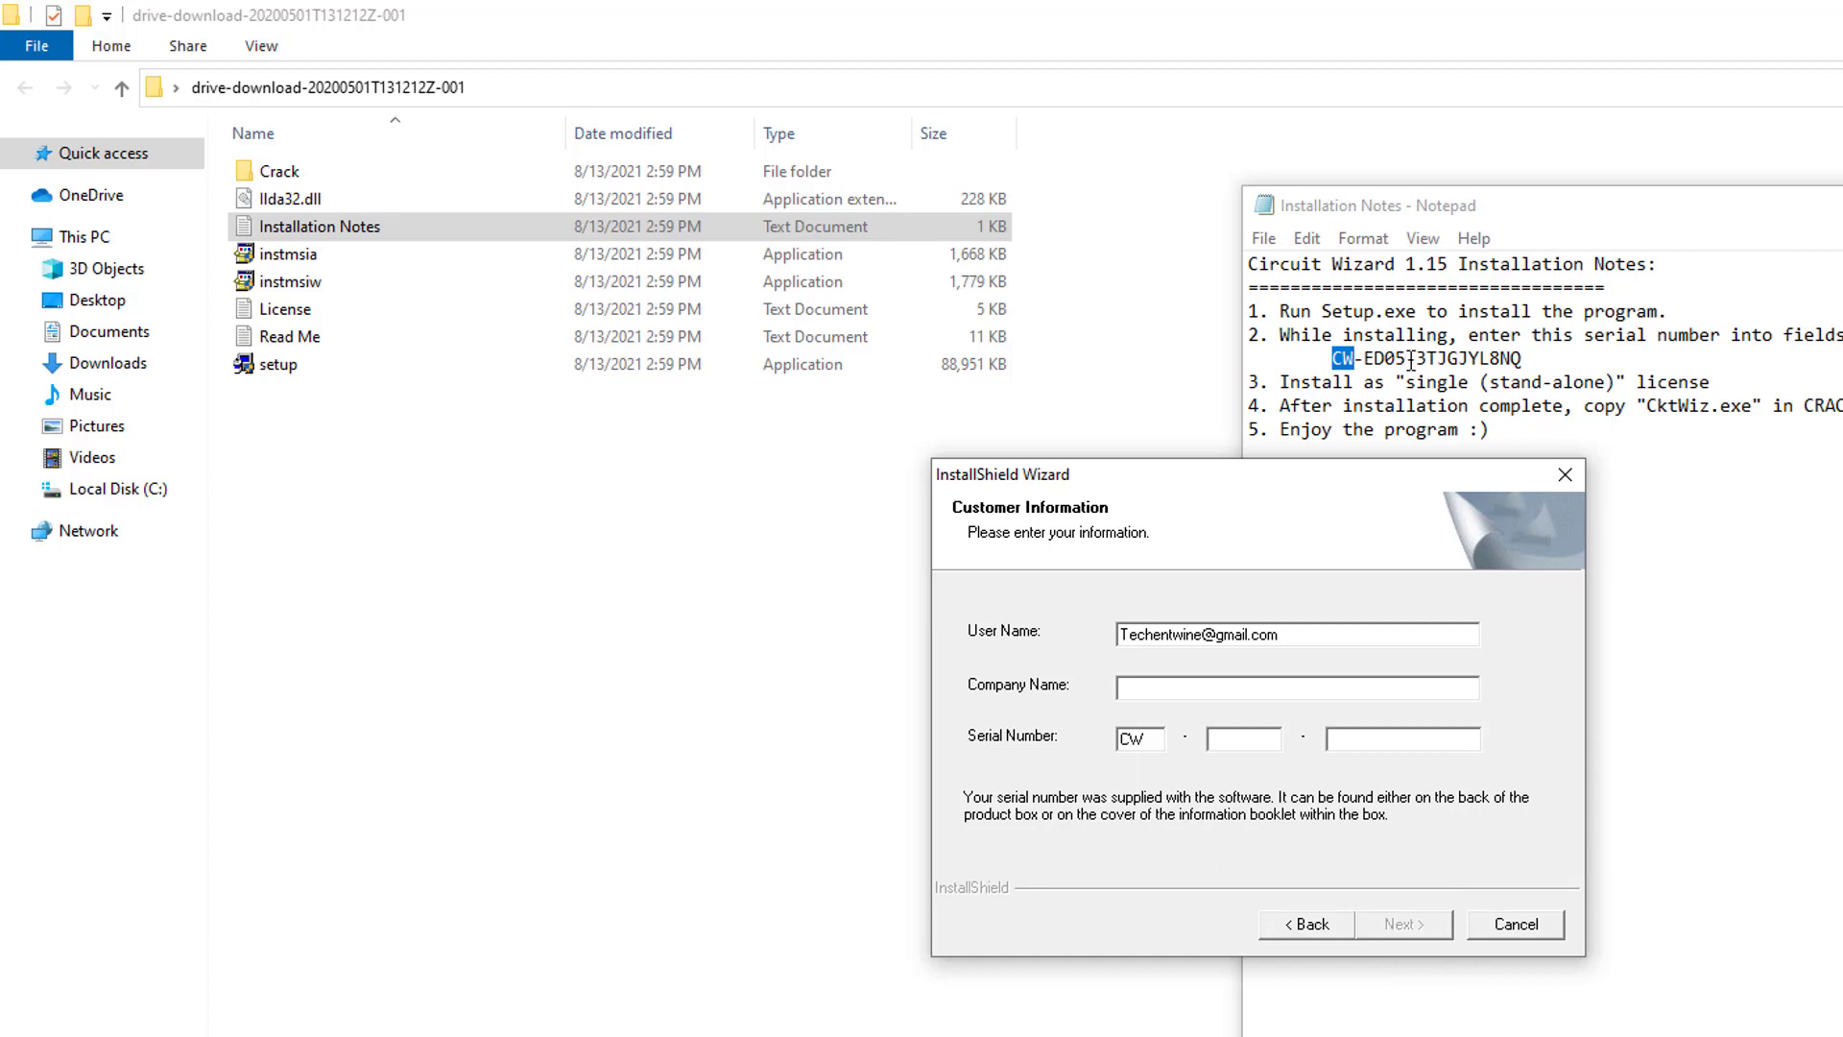
Step: Copy the middle part of the serial number from the notes into the second Serial Number field
{"action": "left_click_drag", "start_coordinate": [1363, 359], "coordinate": [1406, 359]}
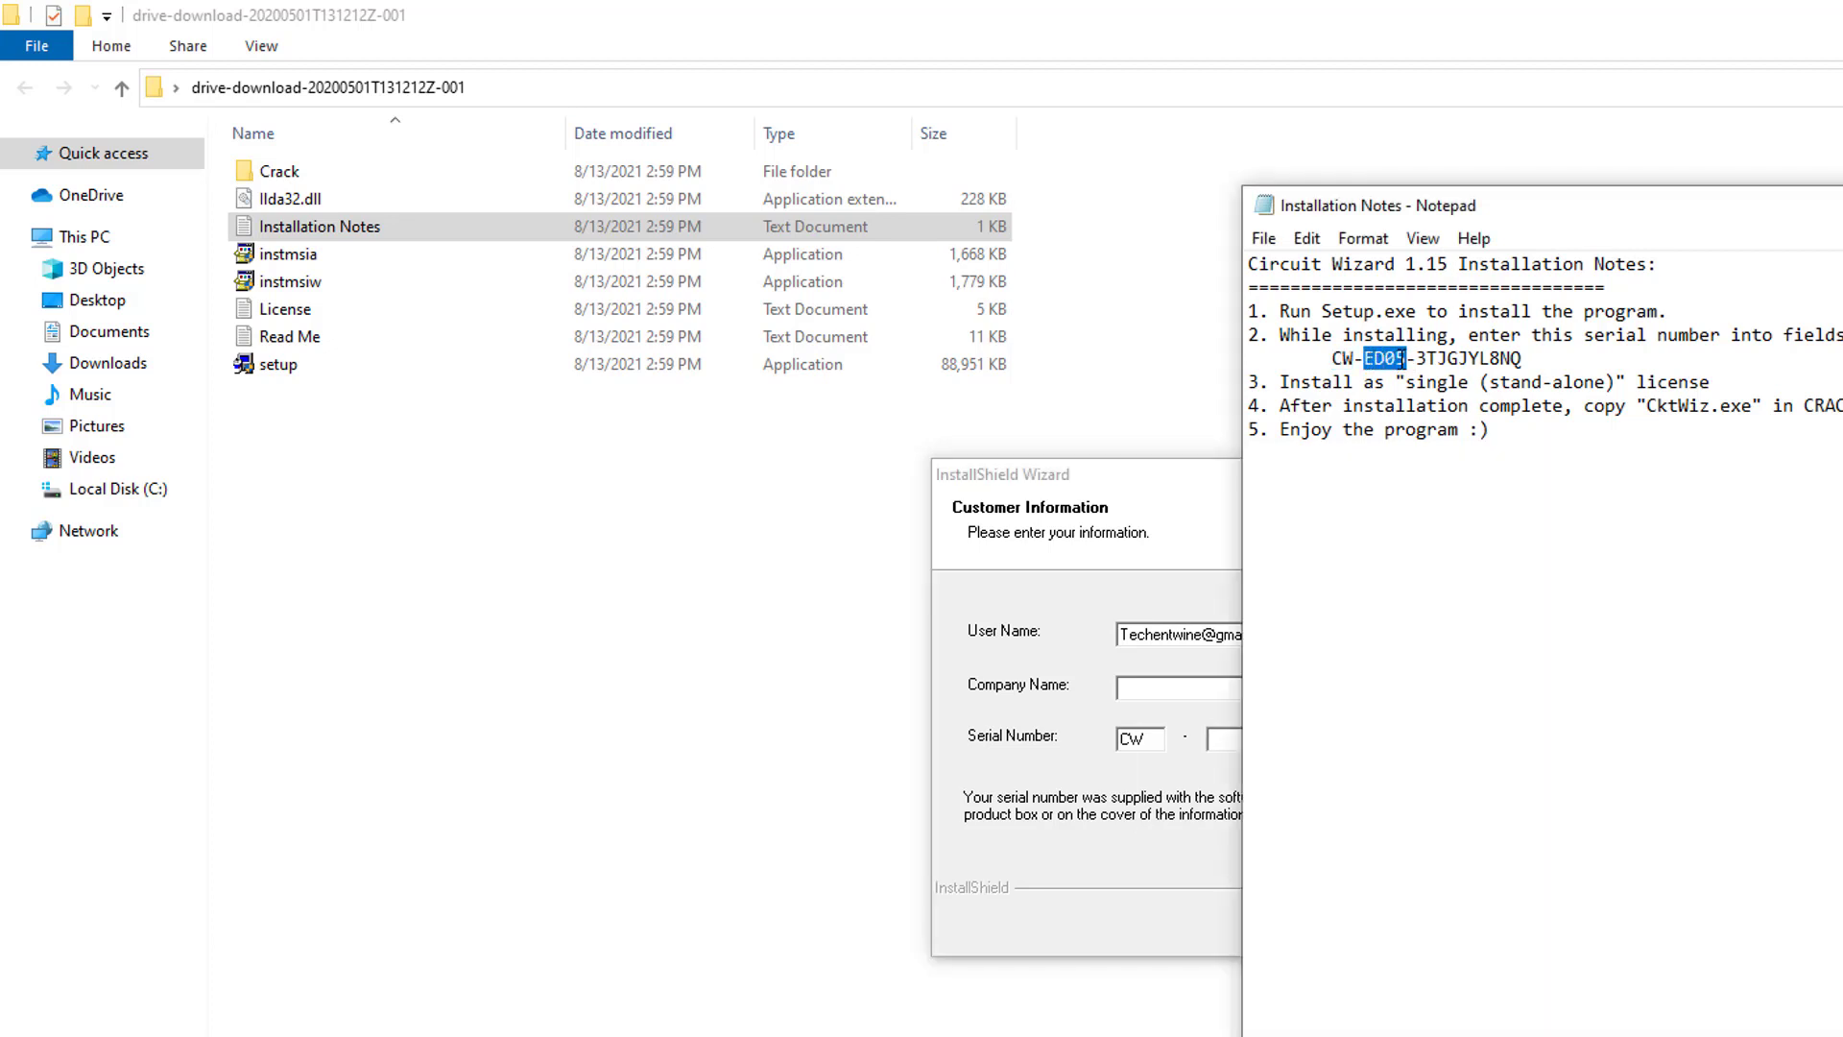
{"action": "right_click", "coordinate": [1401, 359]}
{"action": "left_click", "coordinate": [1462, 443]}
{"action": "left_click", "coordinate": [1246, 740]}
{"action": "right_click", "coordinate": [1239, 738]}
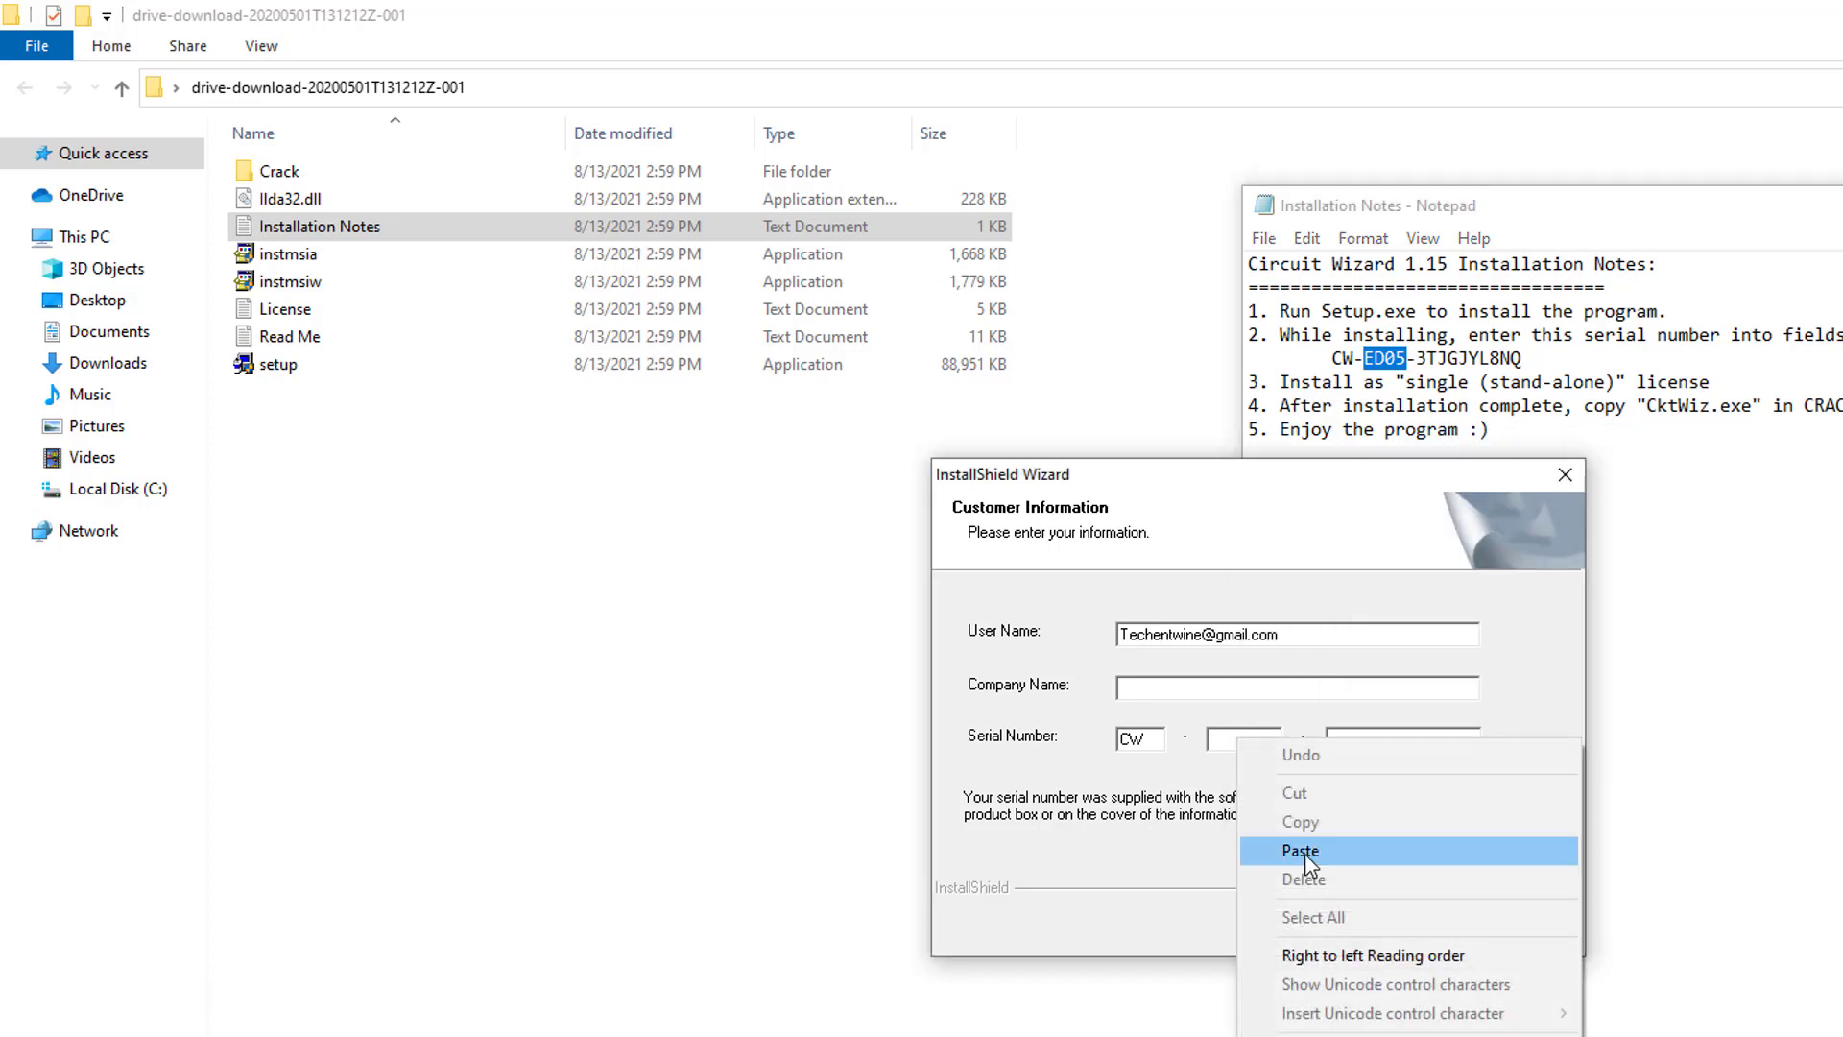
{"action": "left_click", "coordinate": [1306, 847]}
Step: Copy the last part of the serial number from the notes into the third Serial Number field
{"action": "left_click_drag", "start_coordinate": [1521, 359], "coordinate": [1417, 359]}
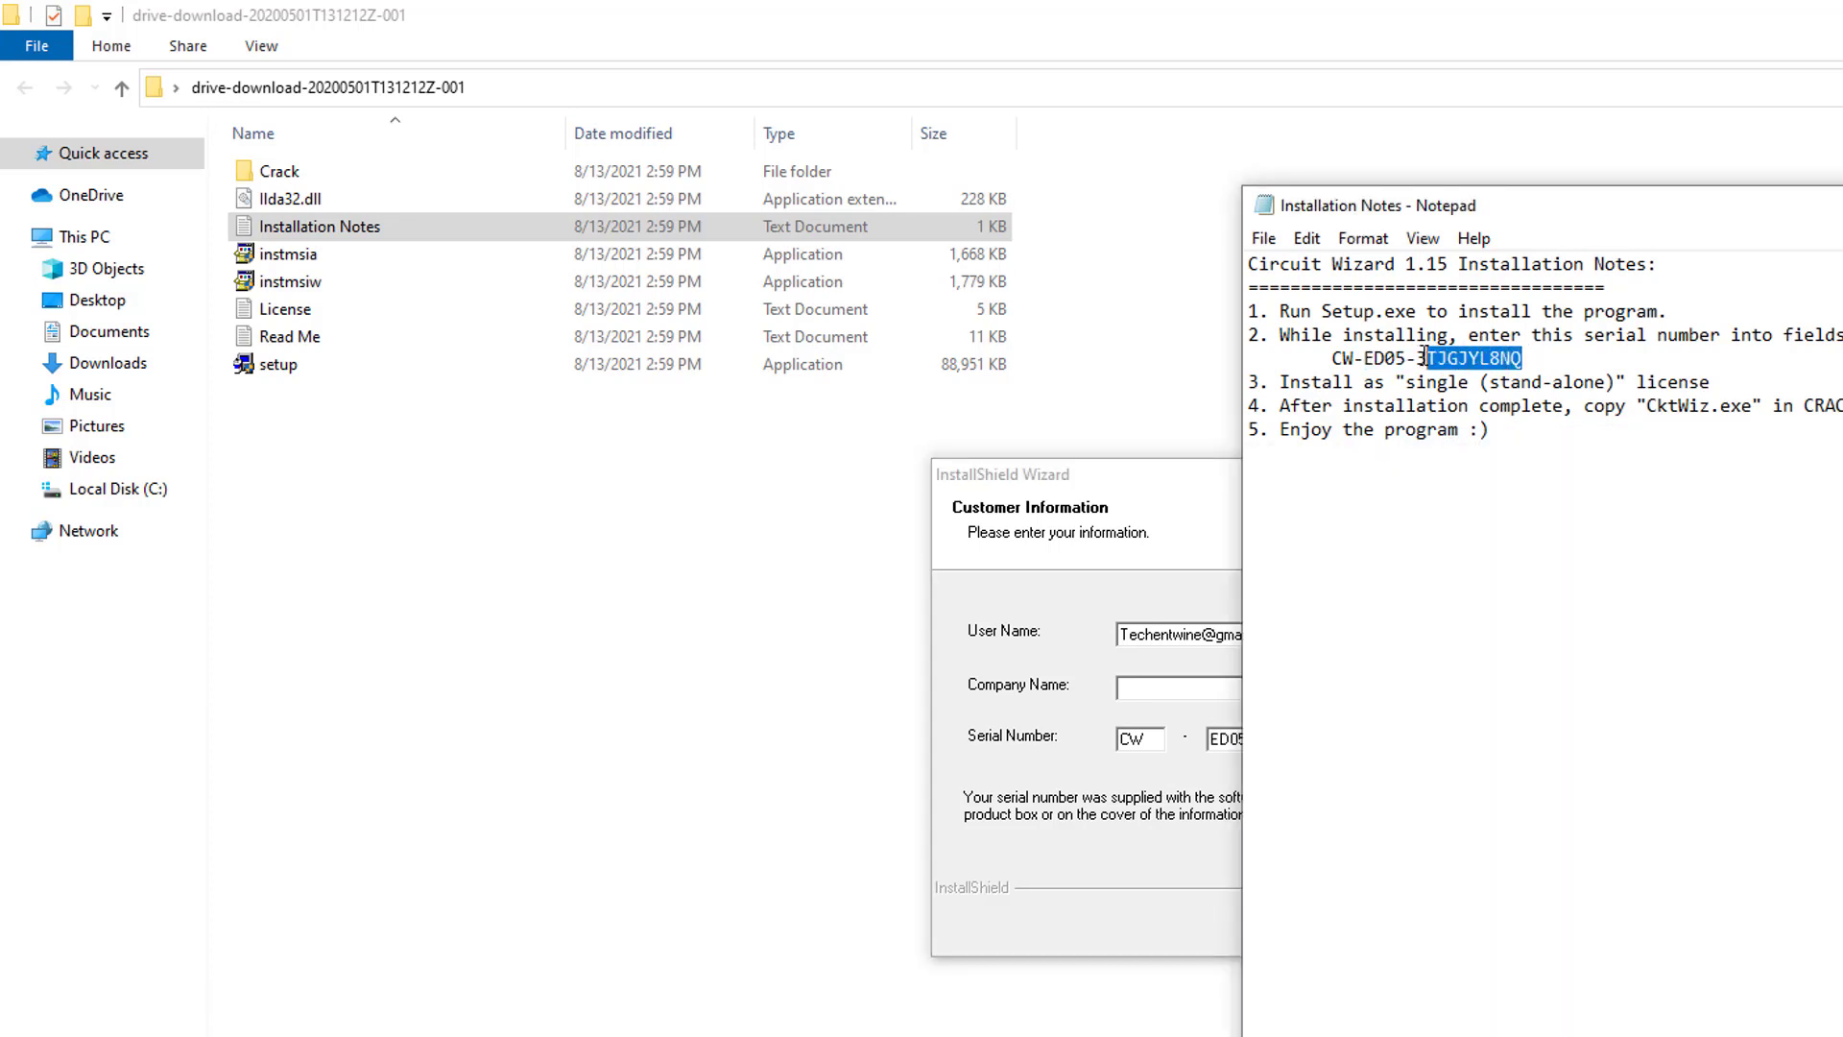
{"action": "right_click", "coordinate": [1461, 359]}
{"action": "left_click", "coordinate": [1523, 444]}
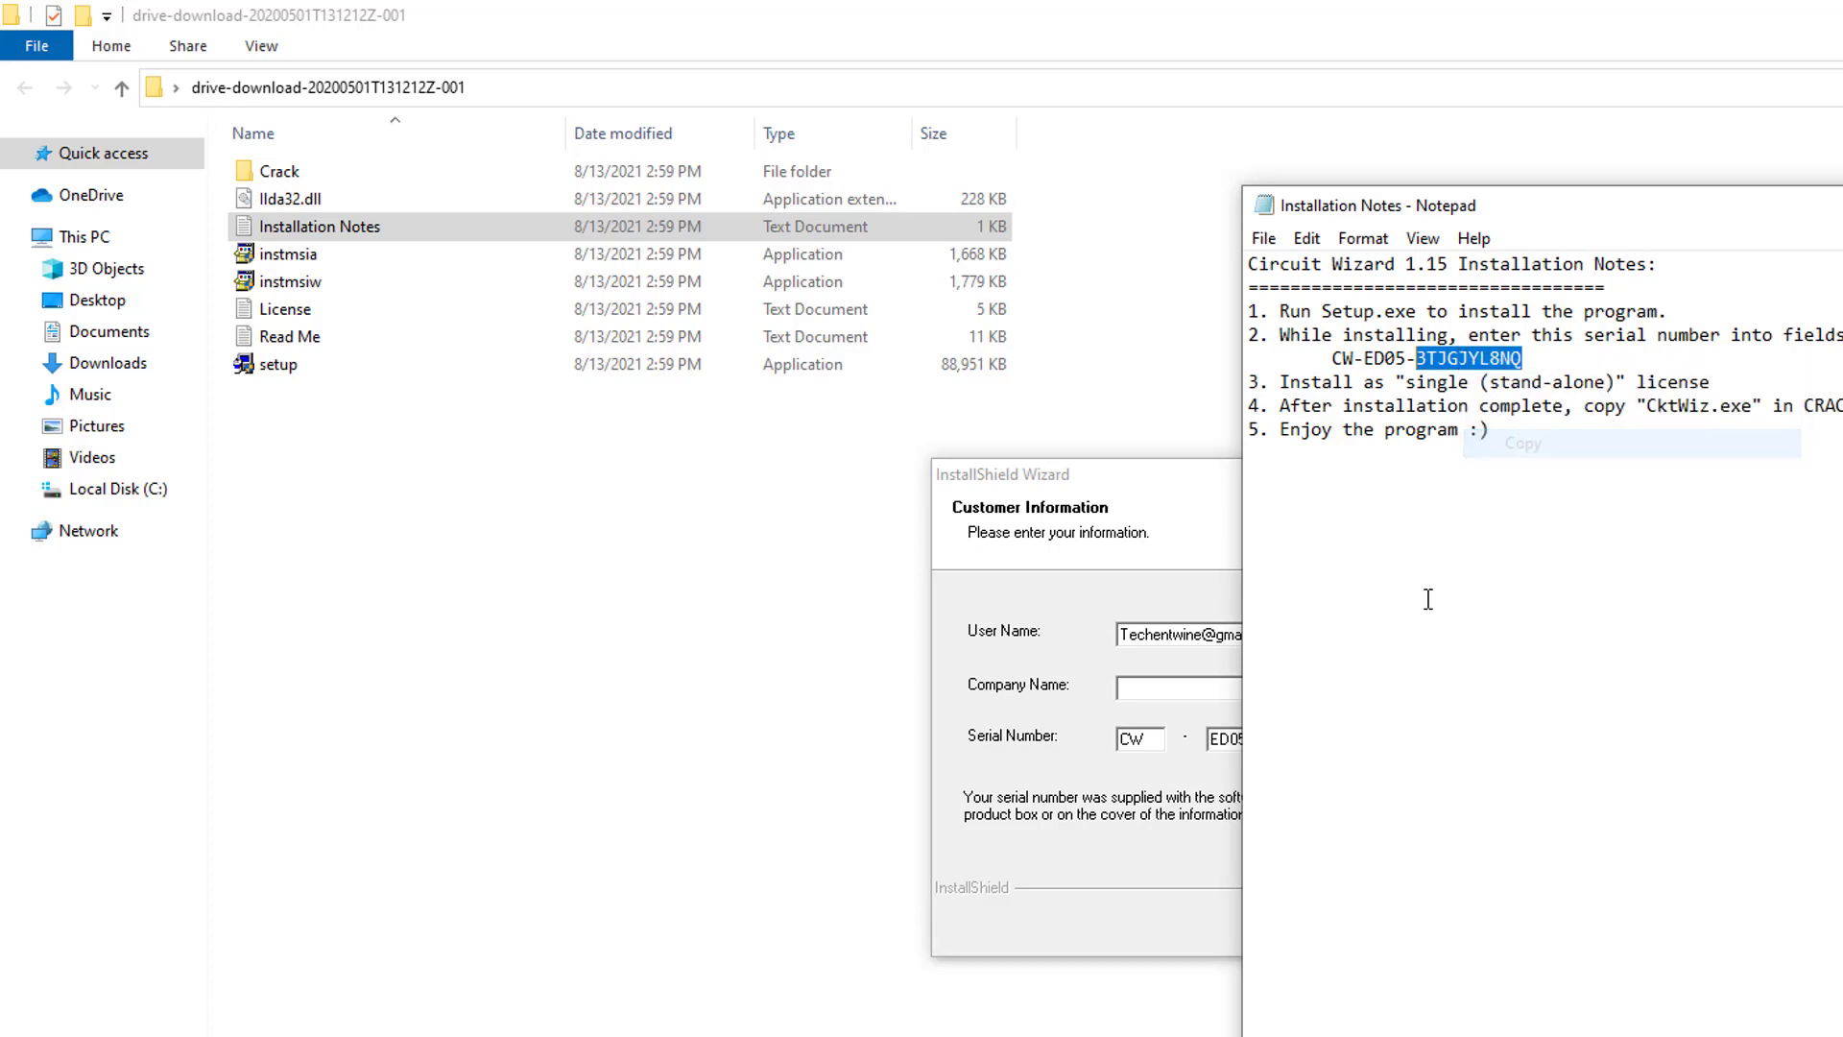
{"action": "left_click", "coordinate": [1191, 722]}
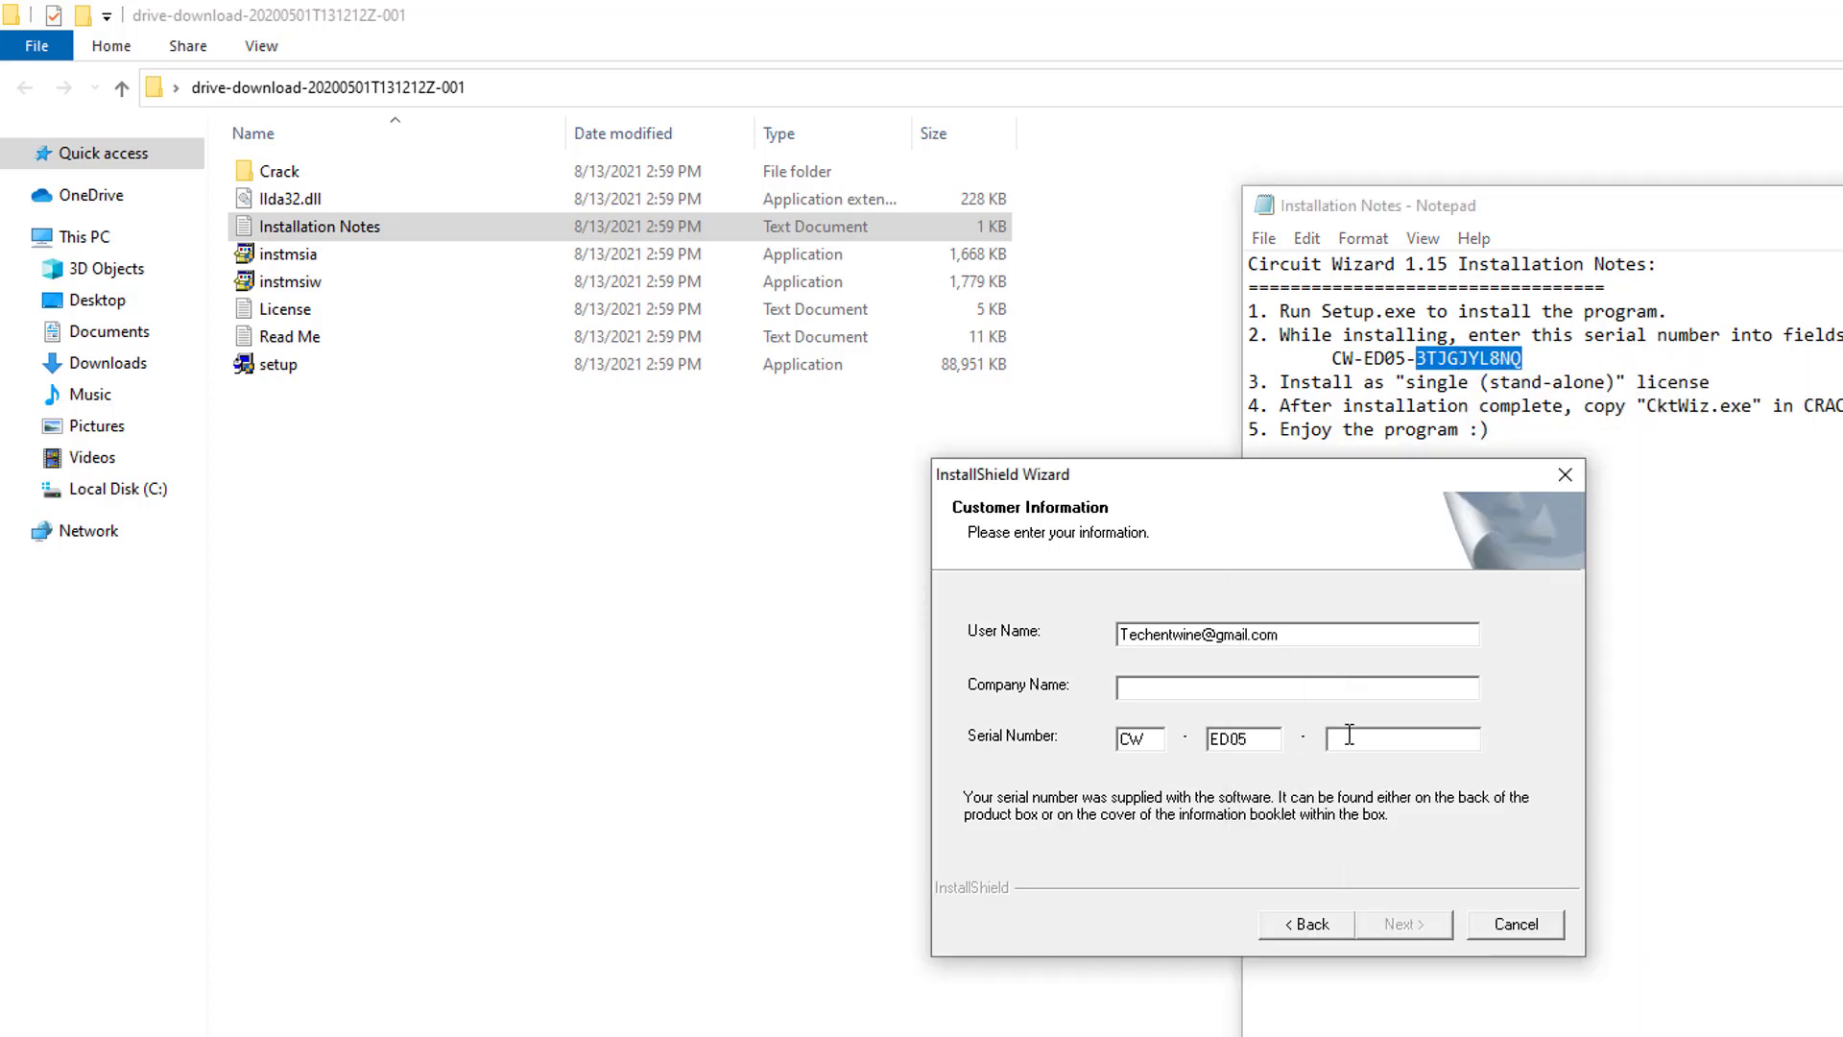
{"action": "right_click", "coordinate": [1345, 736]}
{"action": "left_click", "coordinate": [1413, 848]}
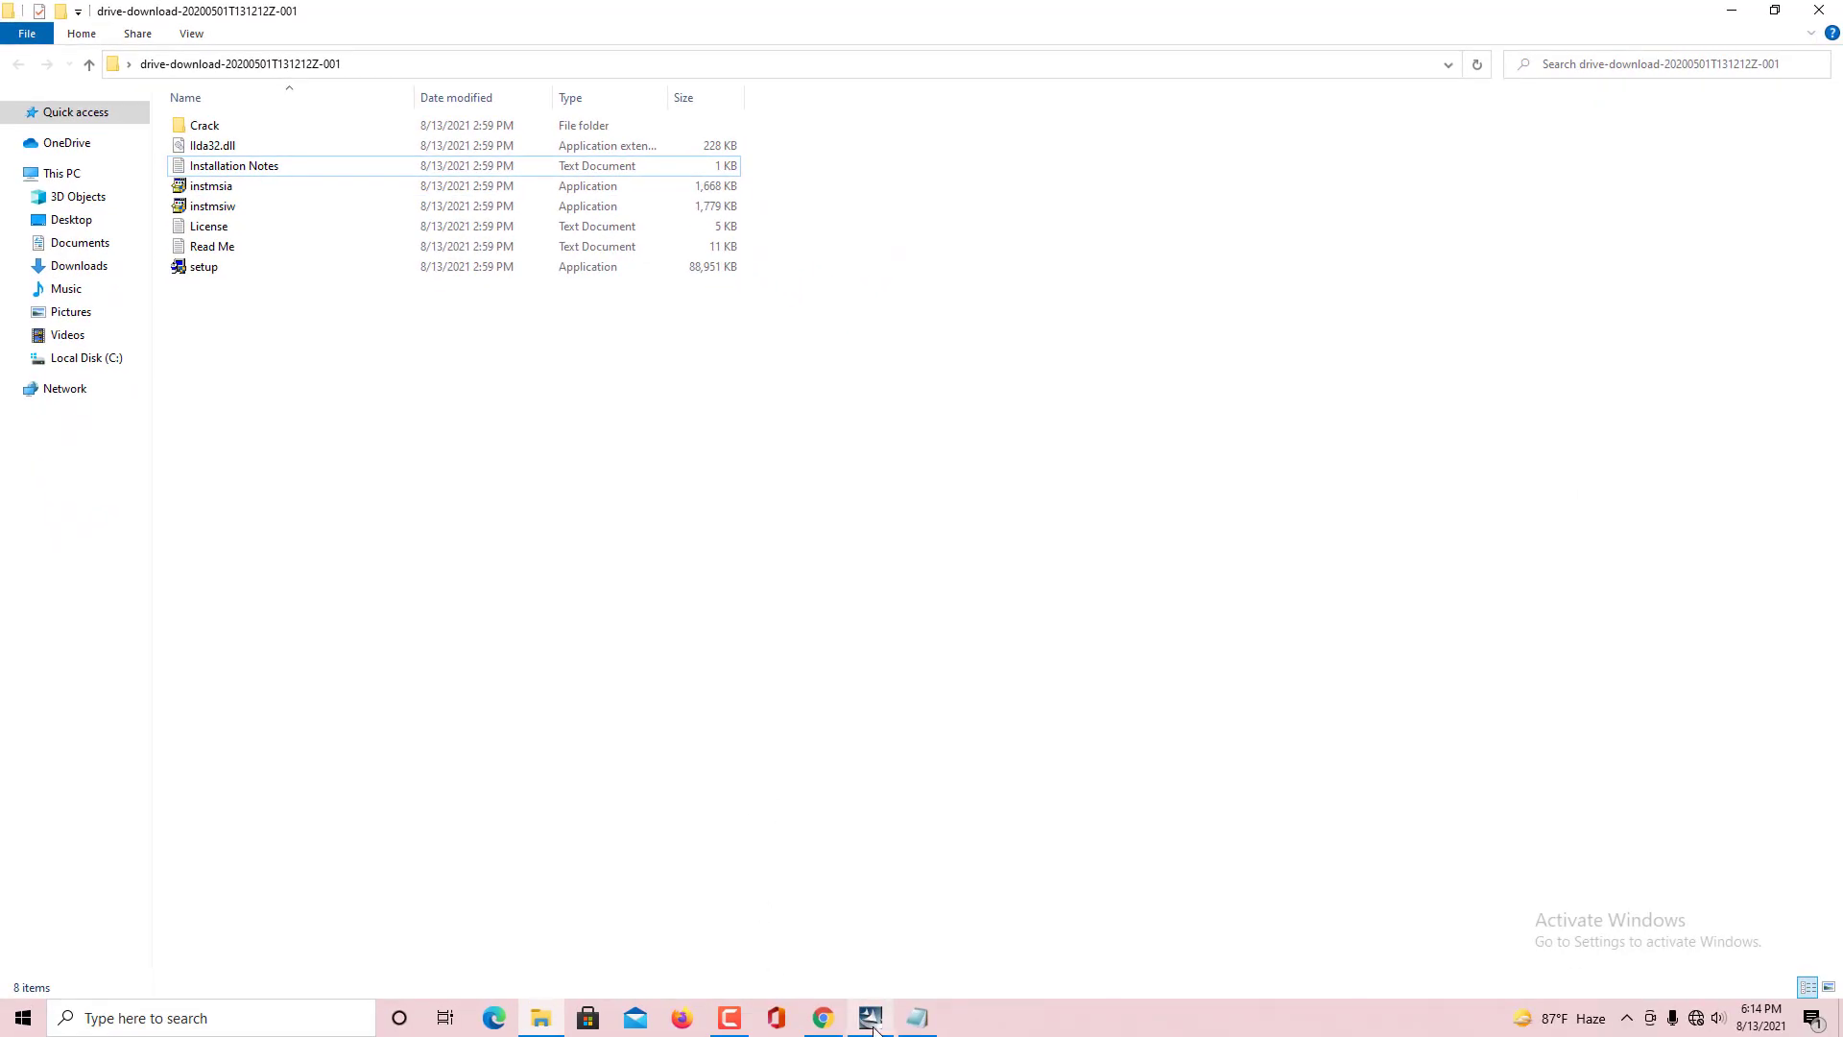
Step: Return to the installer, submit the customer information and confirm the registration details
{"action": "left_click", "coordinate": [871, 1020]}
{"action": "left_click", "coordinate": [1031, 676]}
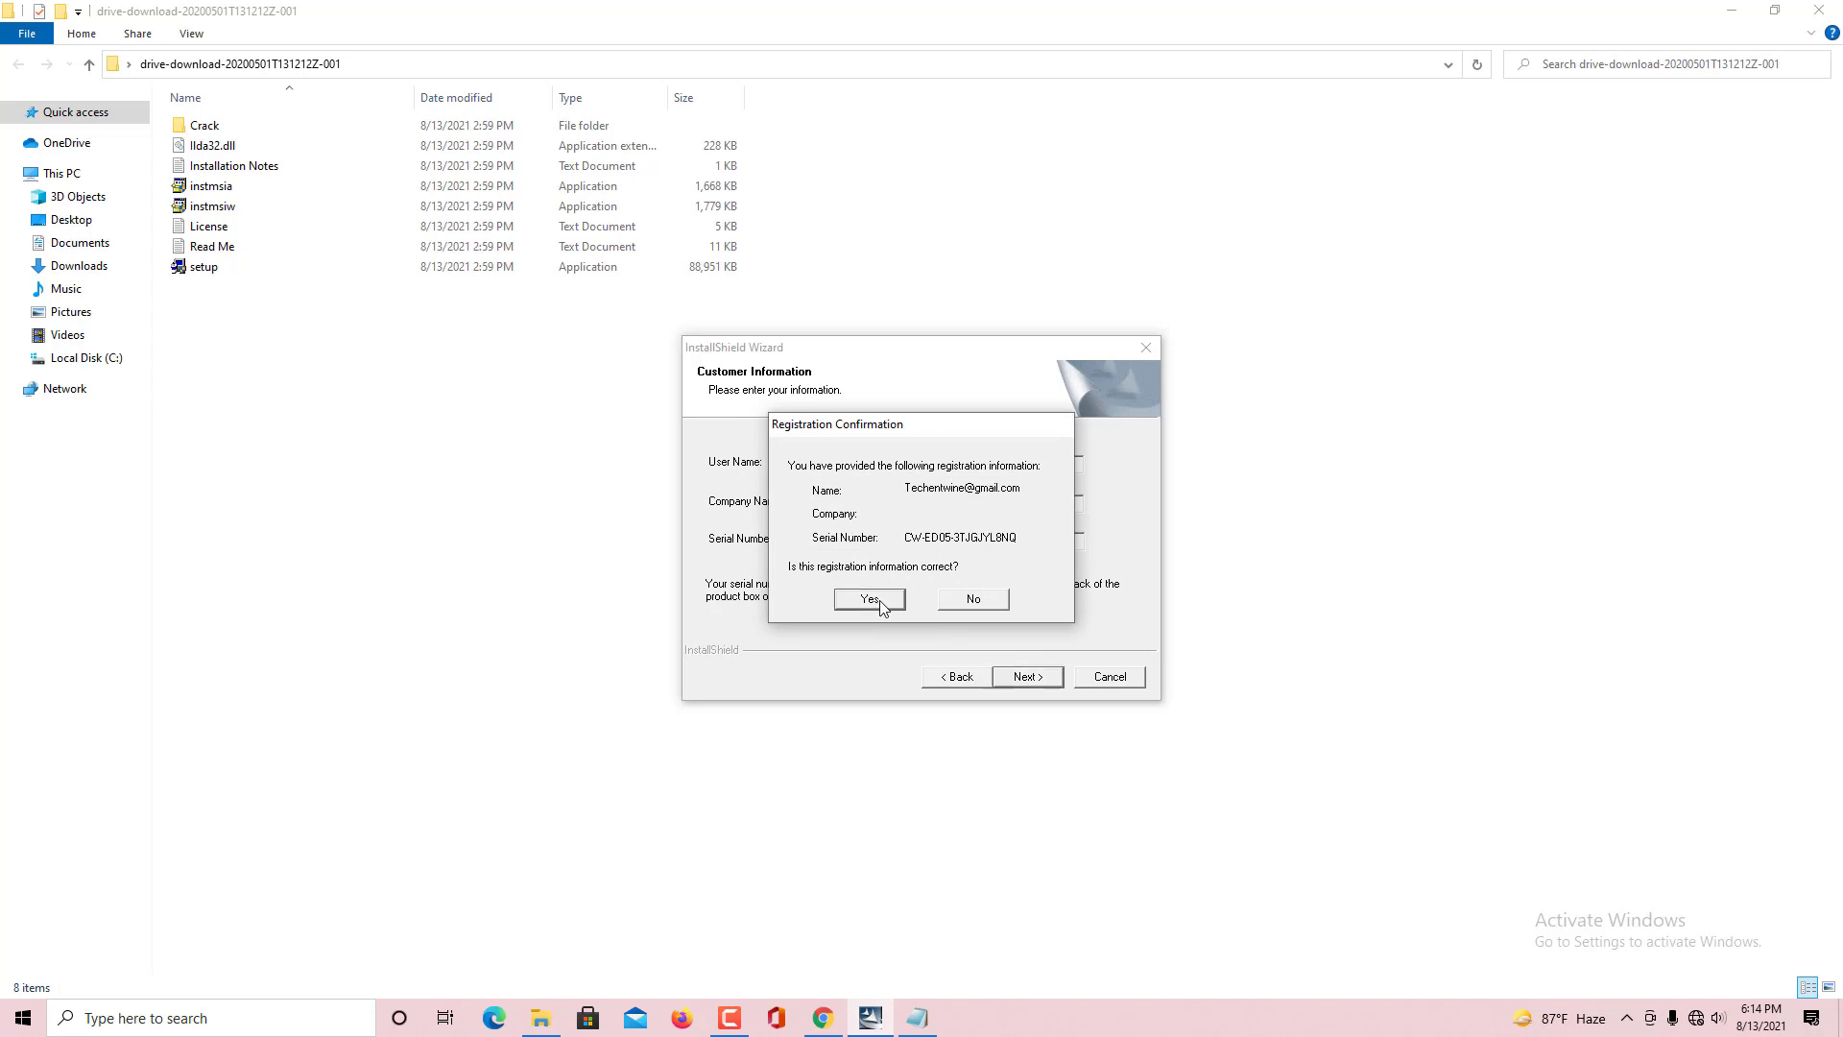
{"action": "left_click", "coordinate": [870, 599]}
Step: Complete the installation as a Single (stand-alone) installation with Circuit Wizard as the program folder
{"action": "left_click", "coordinate": [1046, 683]}
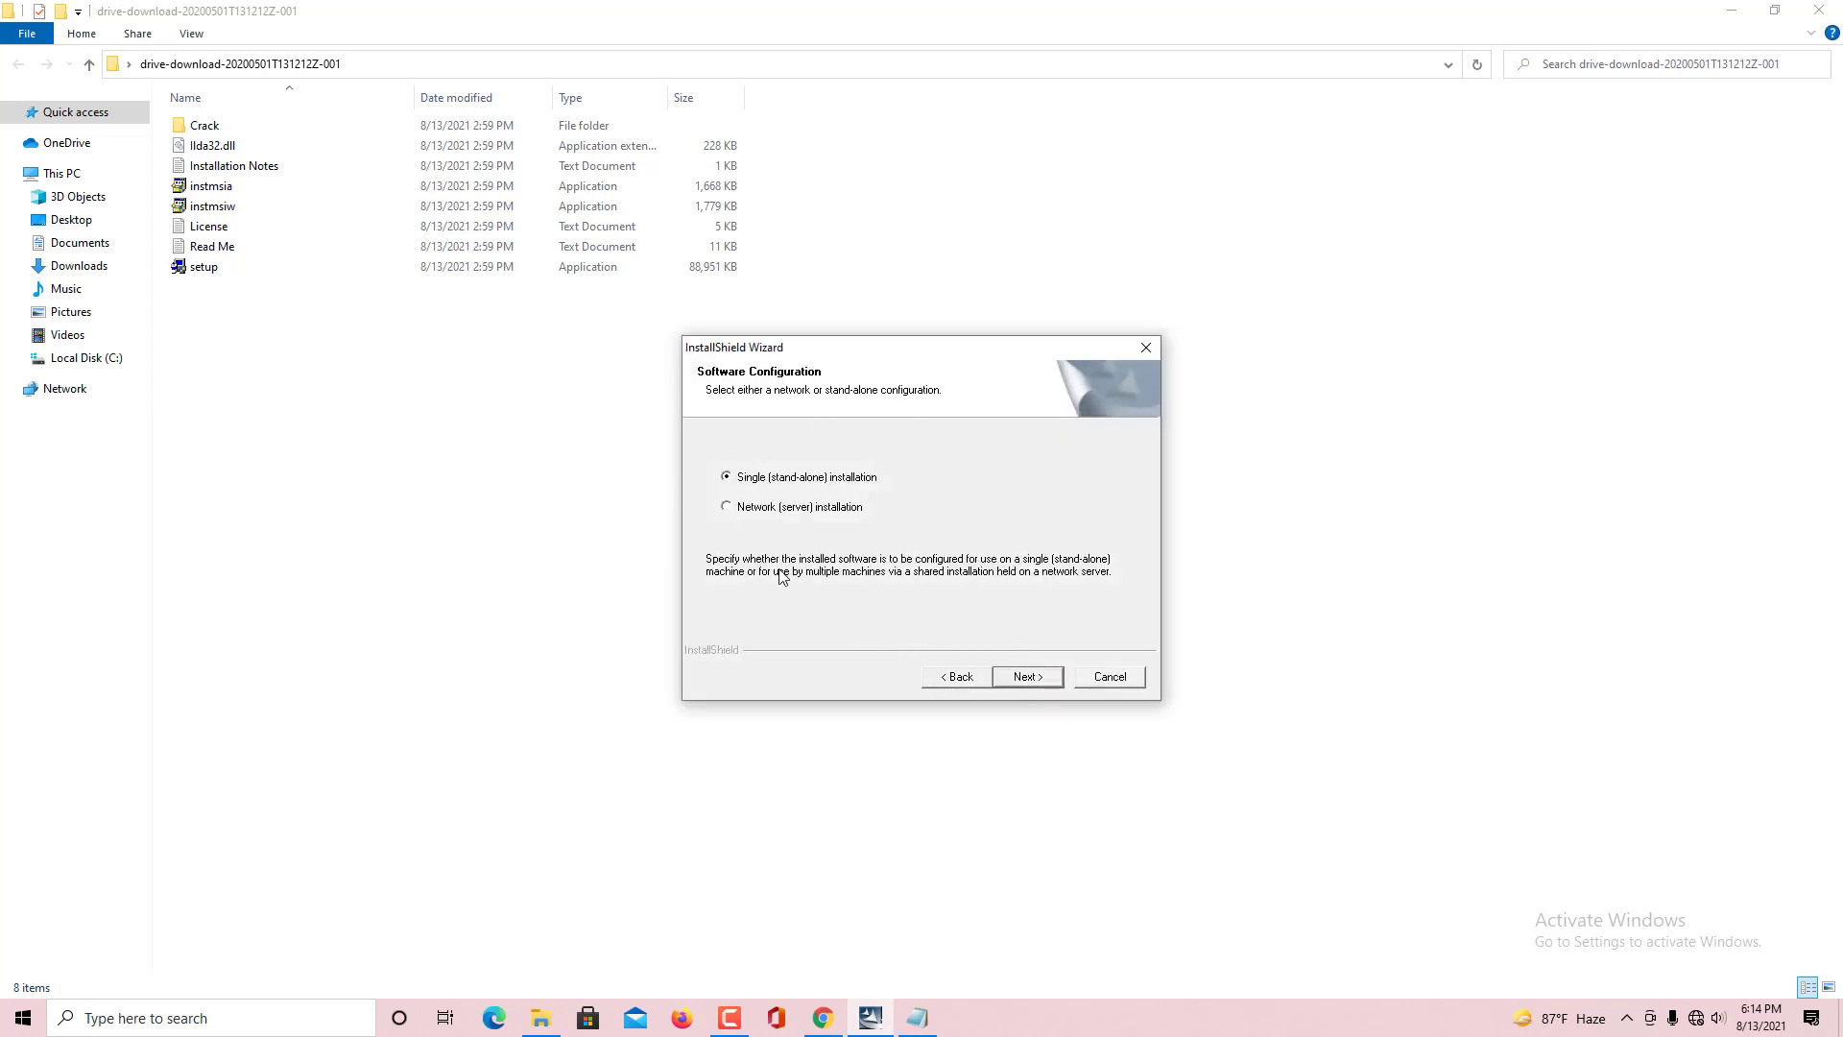
{"action": "left_click", "coordinate": [1038, 678]}
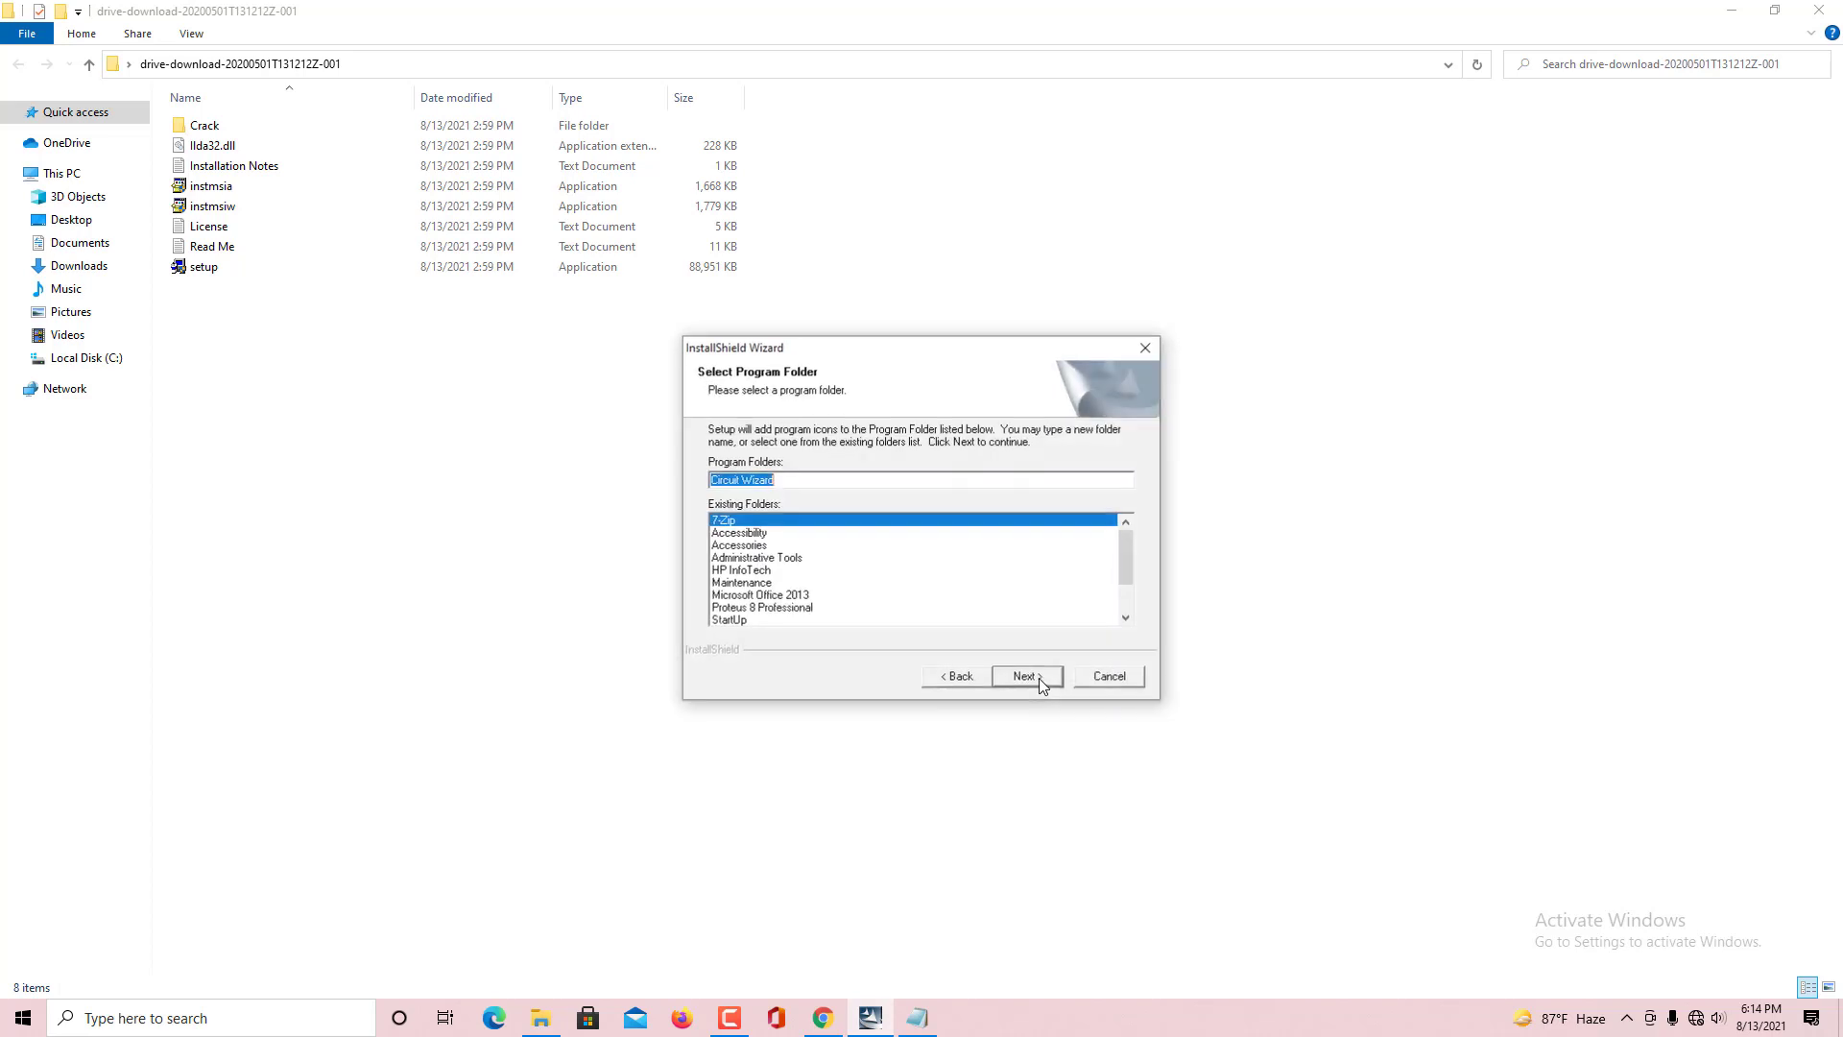
{"action": "left_click", "coordinate": [1039, 678]}
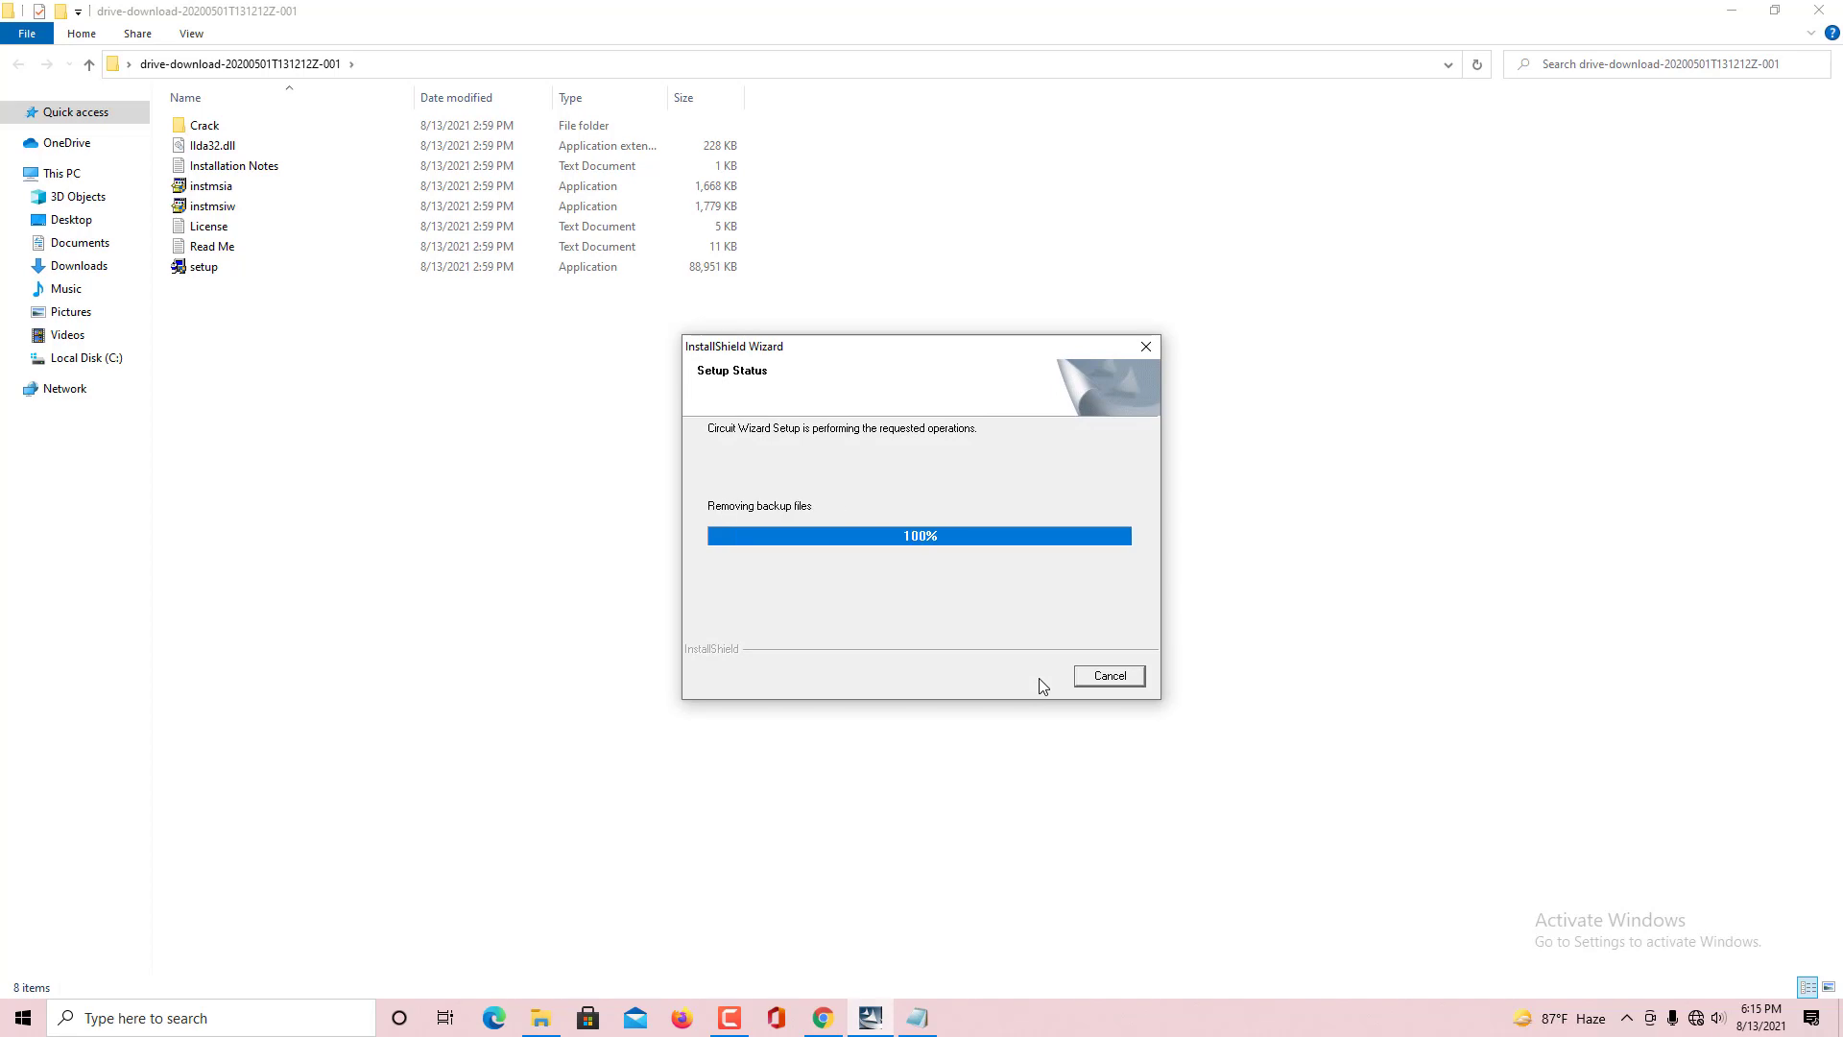
{"action": "left_click", "coordinate": [1028, 677]}
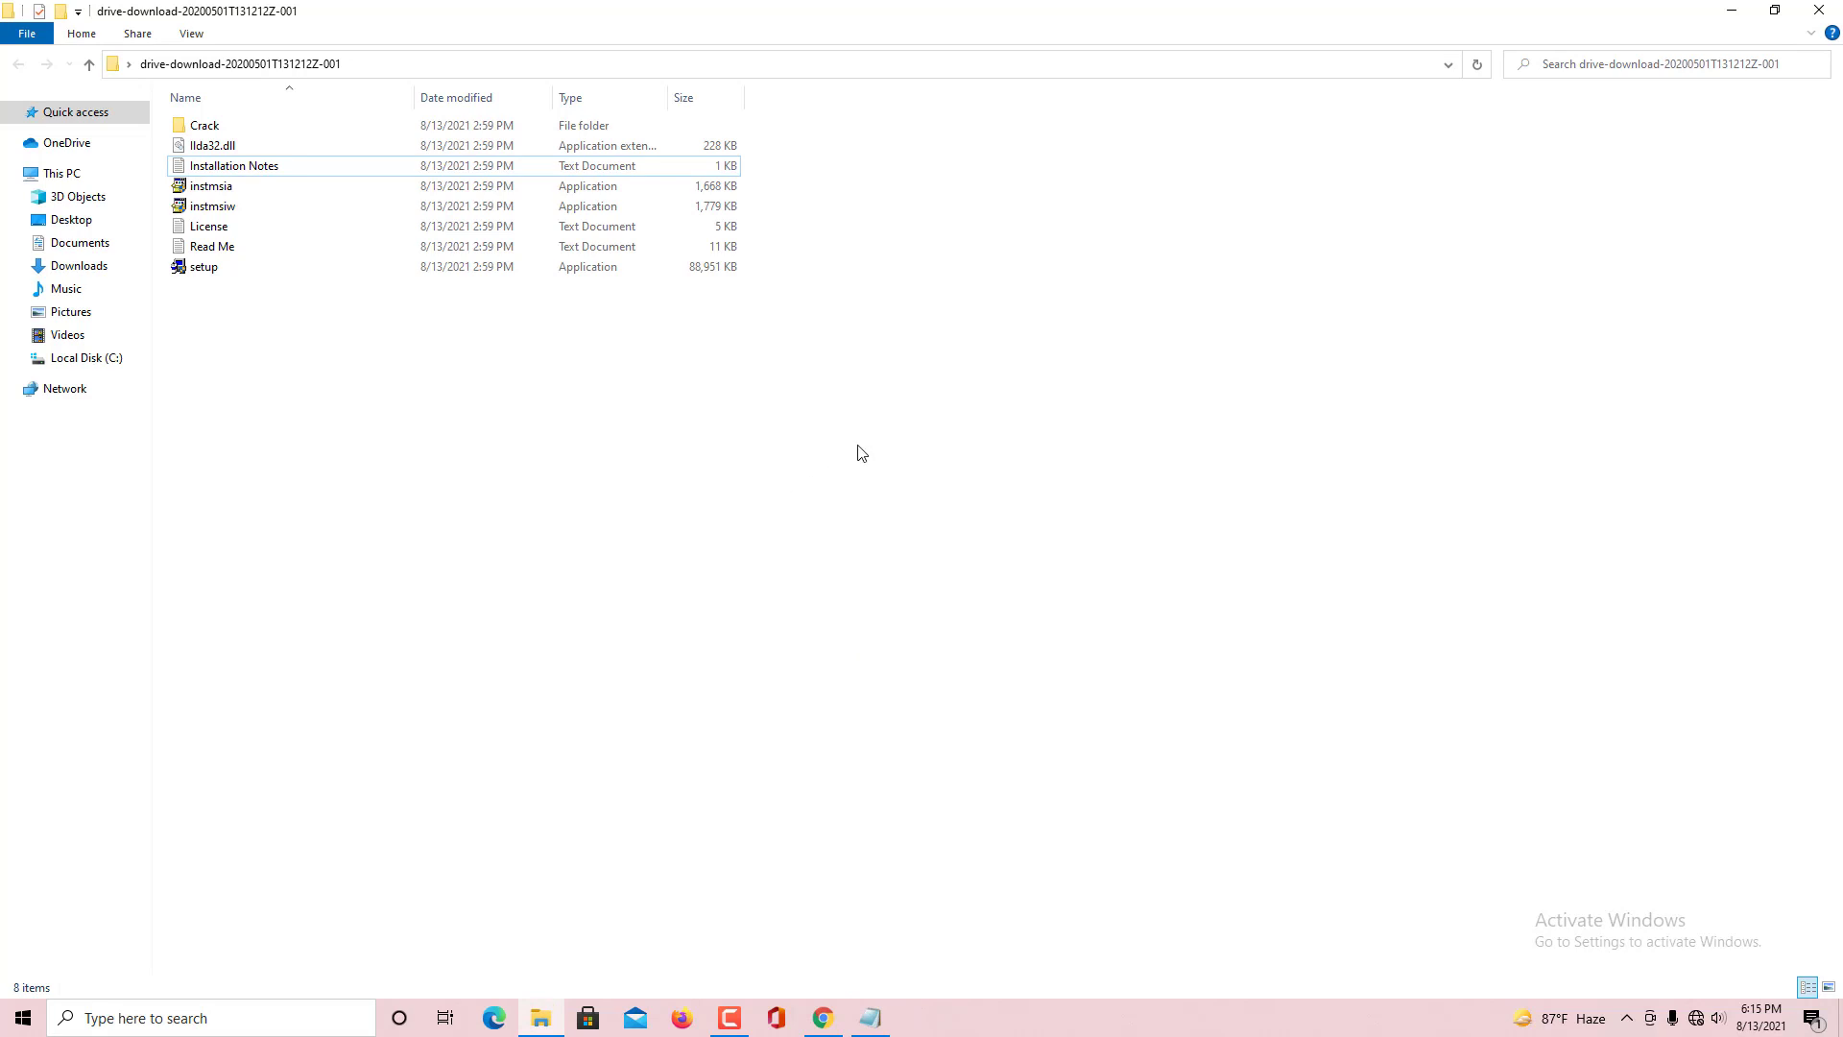
Step: Copy the CktWiz application from the Crack folder
{"action": "double_click", "coordinate": [209, 125]}
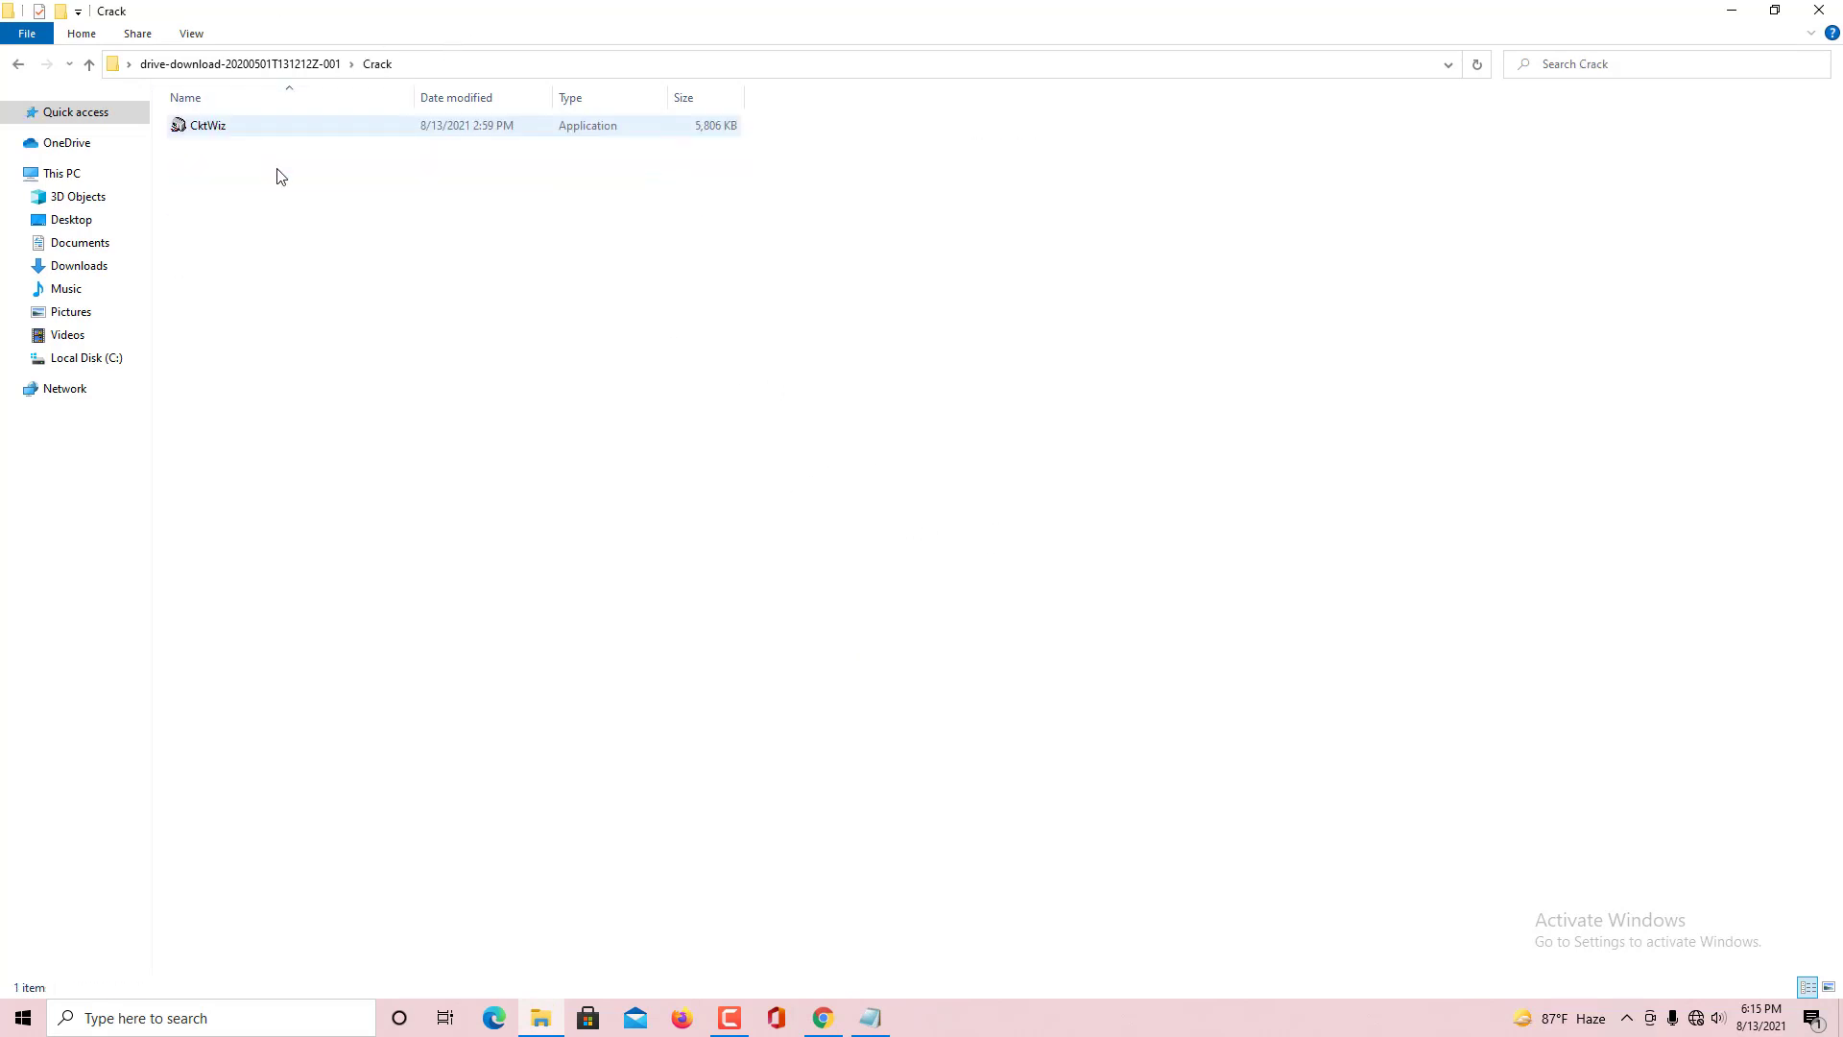
{"action": "left_click", "coordinate": [205, 128]}
{"action": "right_click", "coordinate": [203, 126]}
{"action": "left_click", "coordinate": [242, 497]}
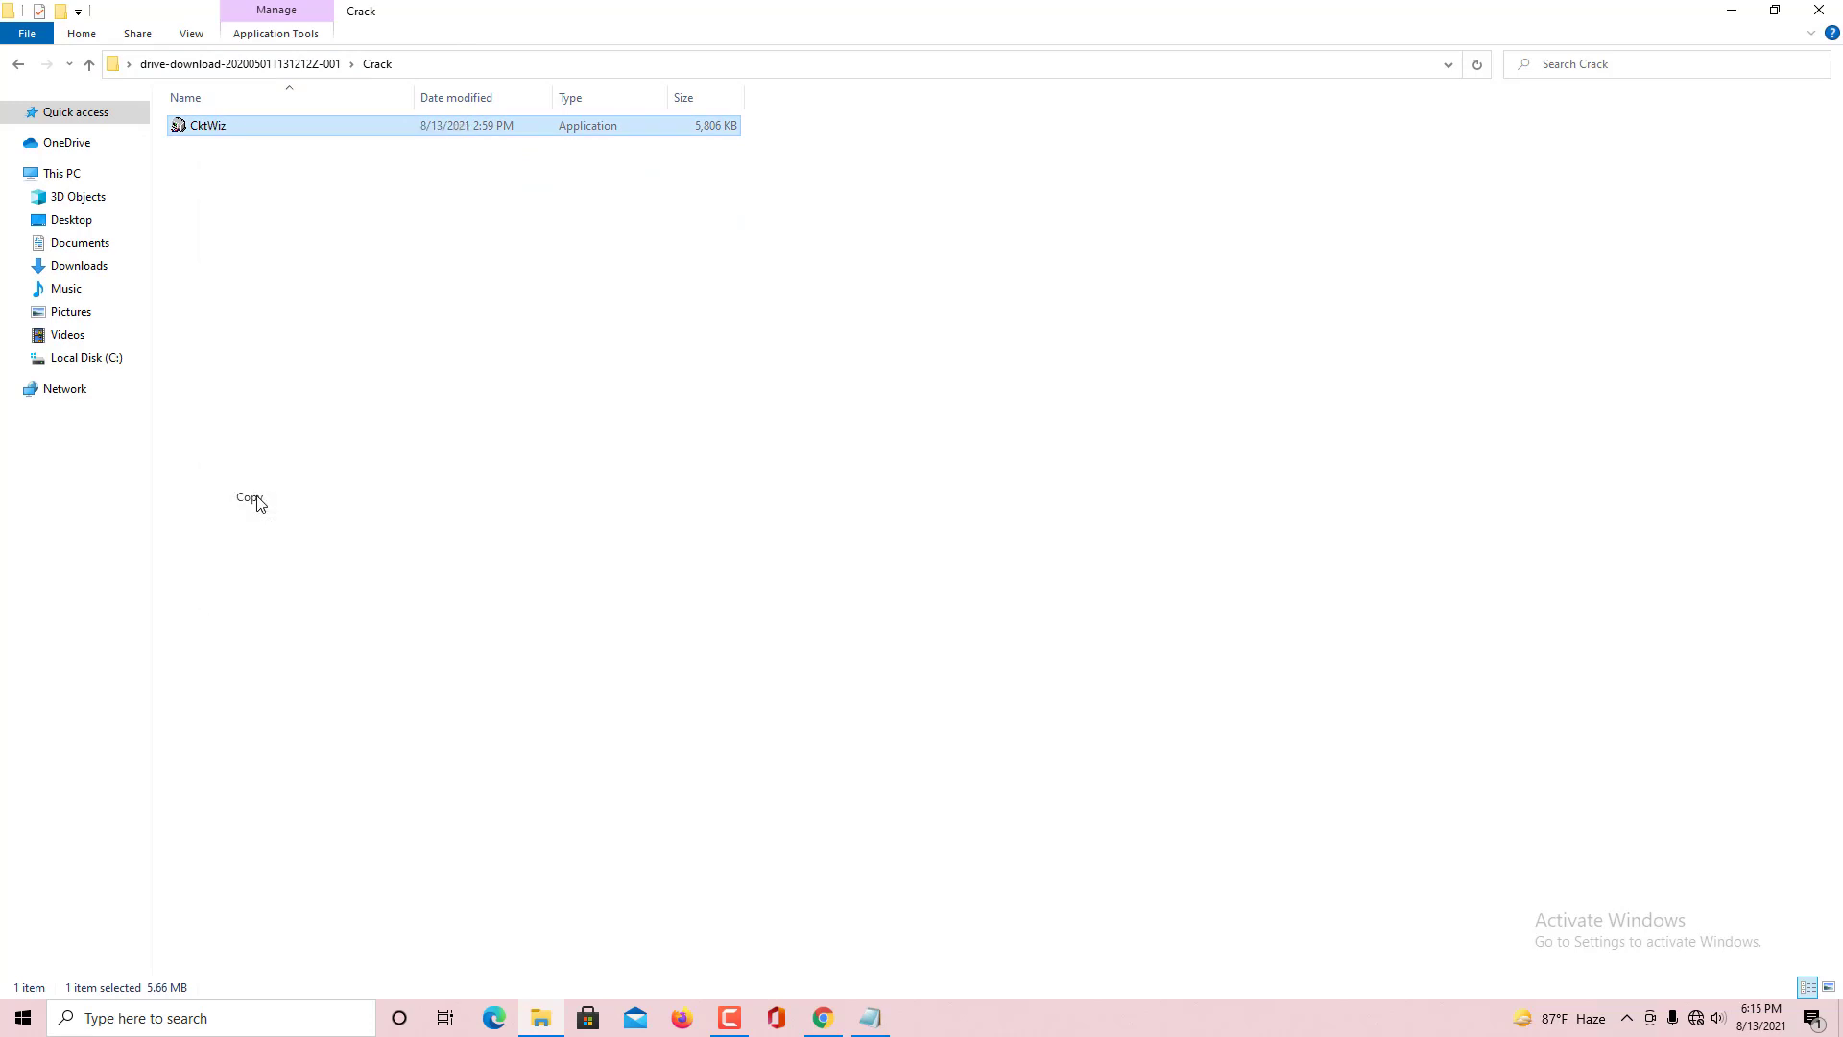
Step: Paste CktWiz into C:\Program Files (x86)\New Wave Concepts\Circuit Wizard, replacing the existing file, and close the folder window
{"action": "left_click", "coordinate": [96, 361]}
{"action": "double_click", "coordinate": [254, 308]}
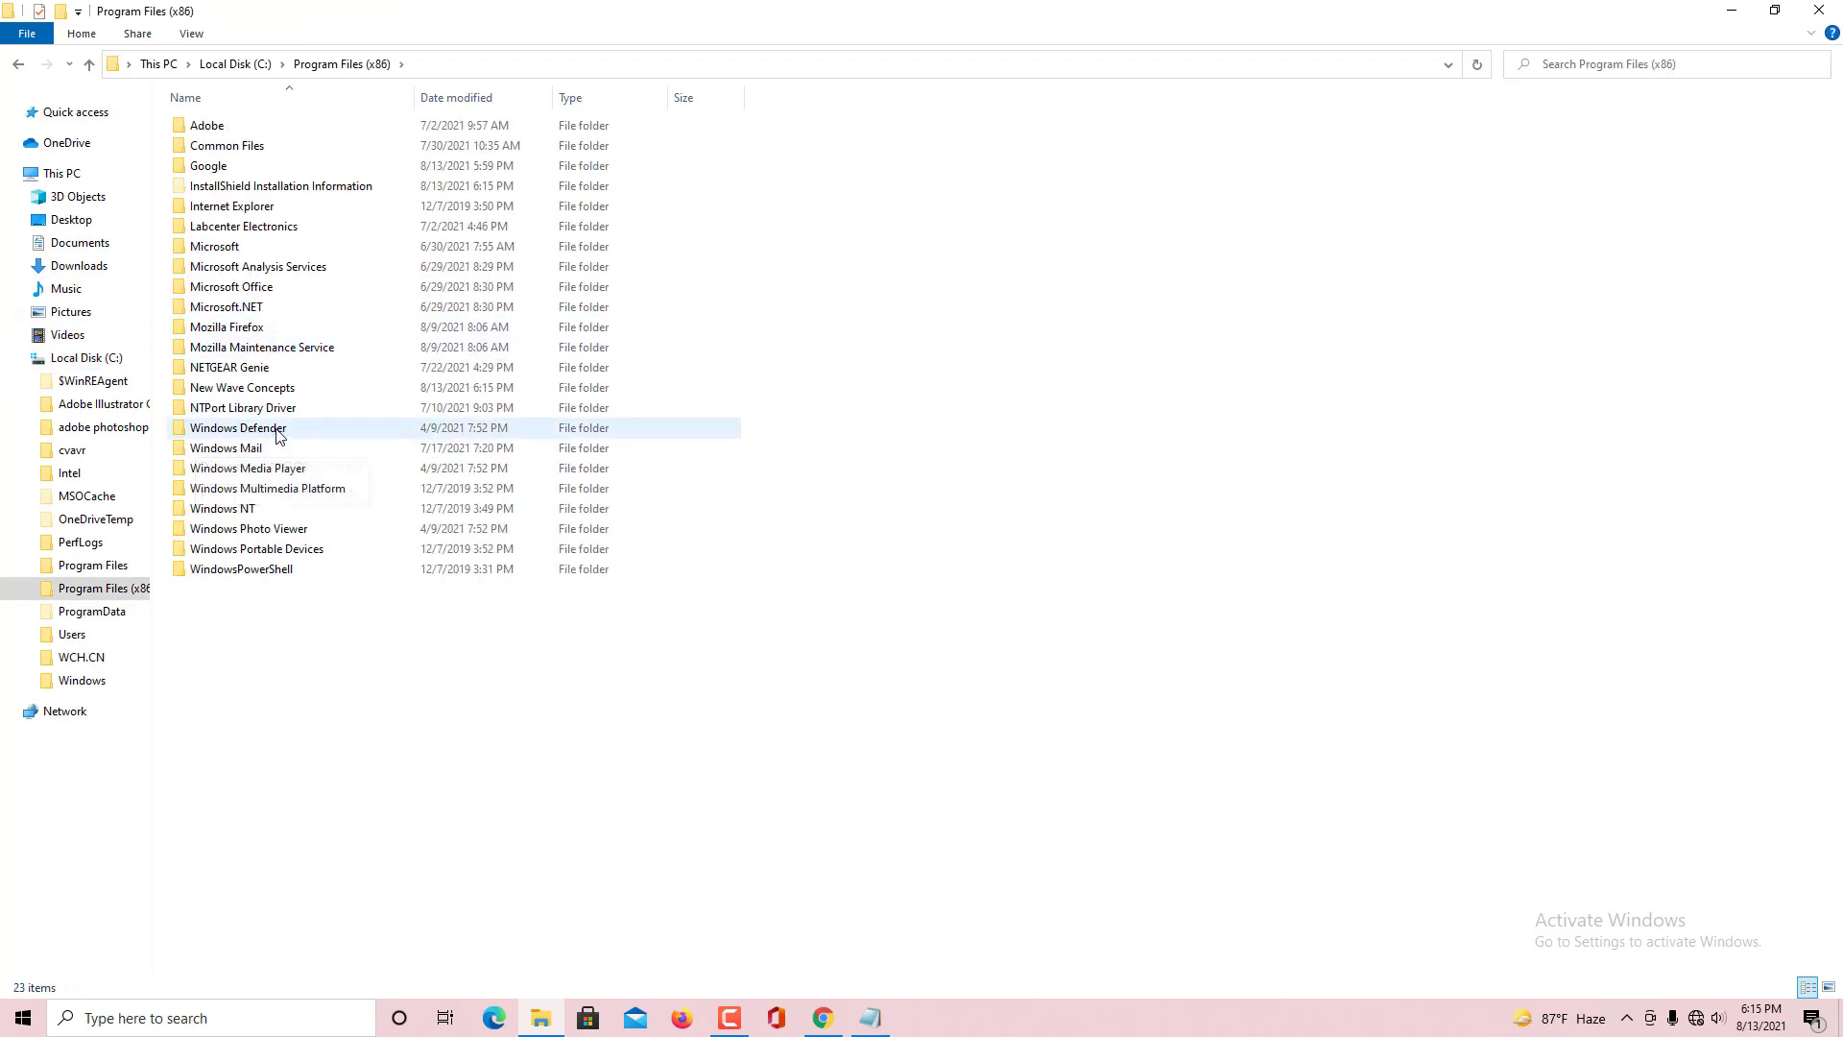
{"action": "double_click", "coordinate": [275, 390]}
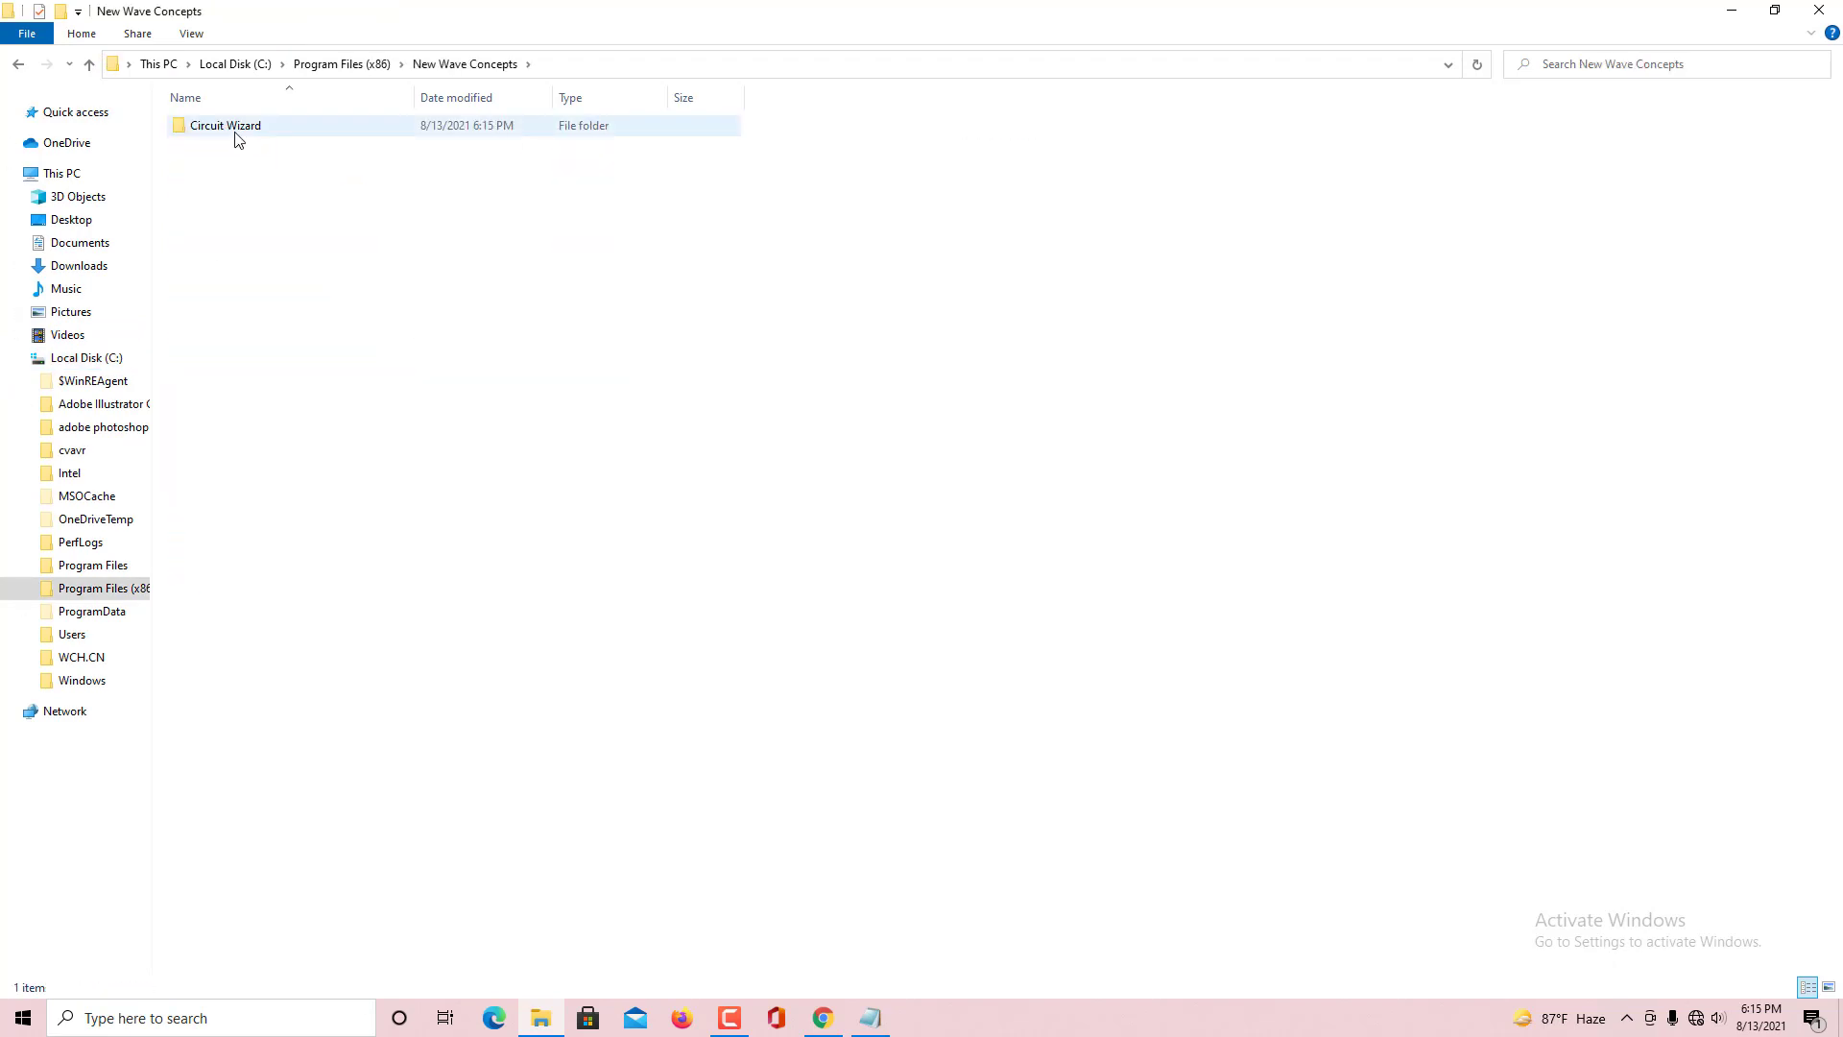
{"action": "double_click", "coordinate": [235, 133]}
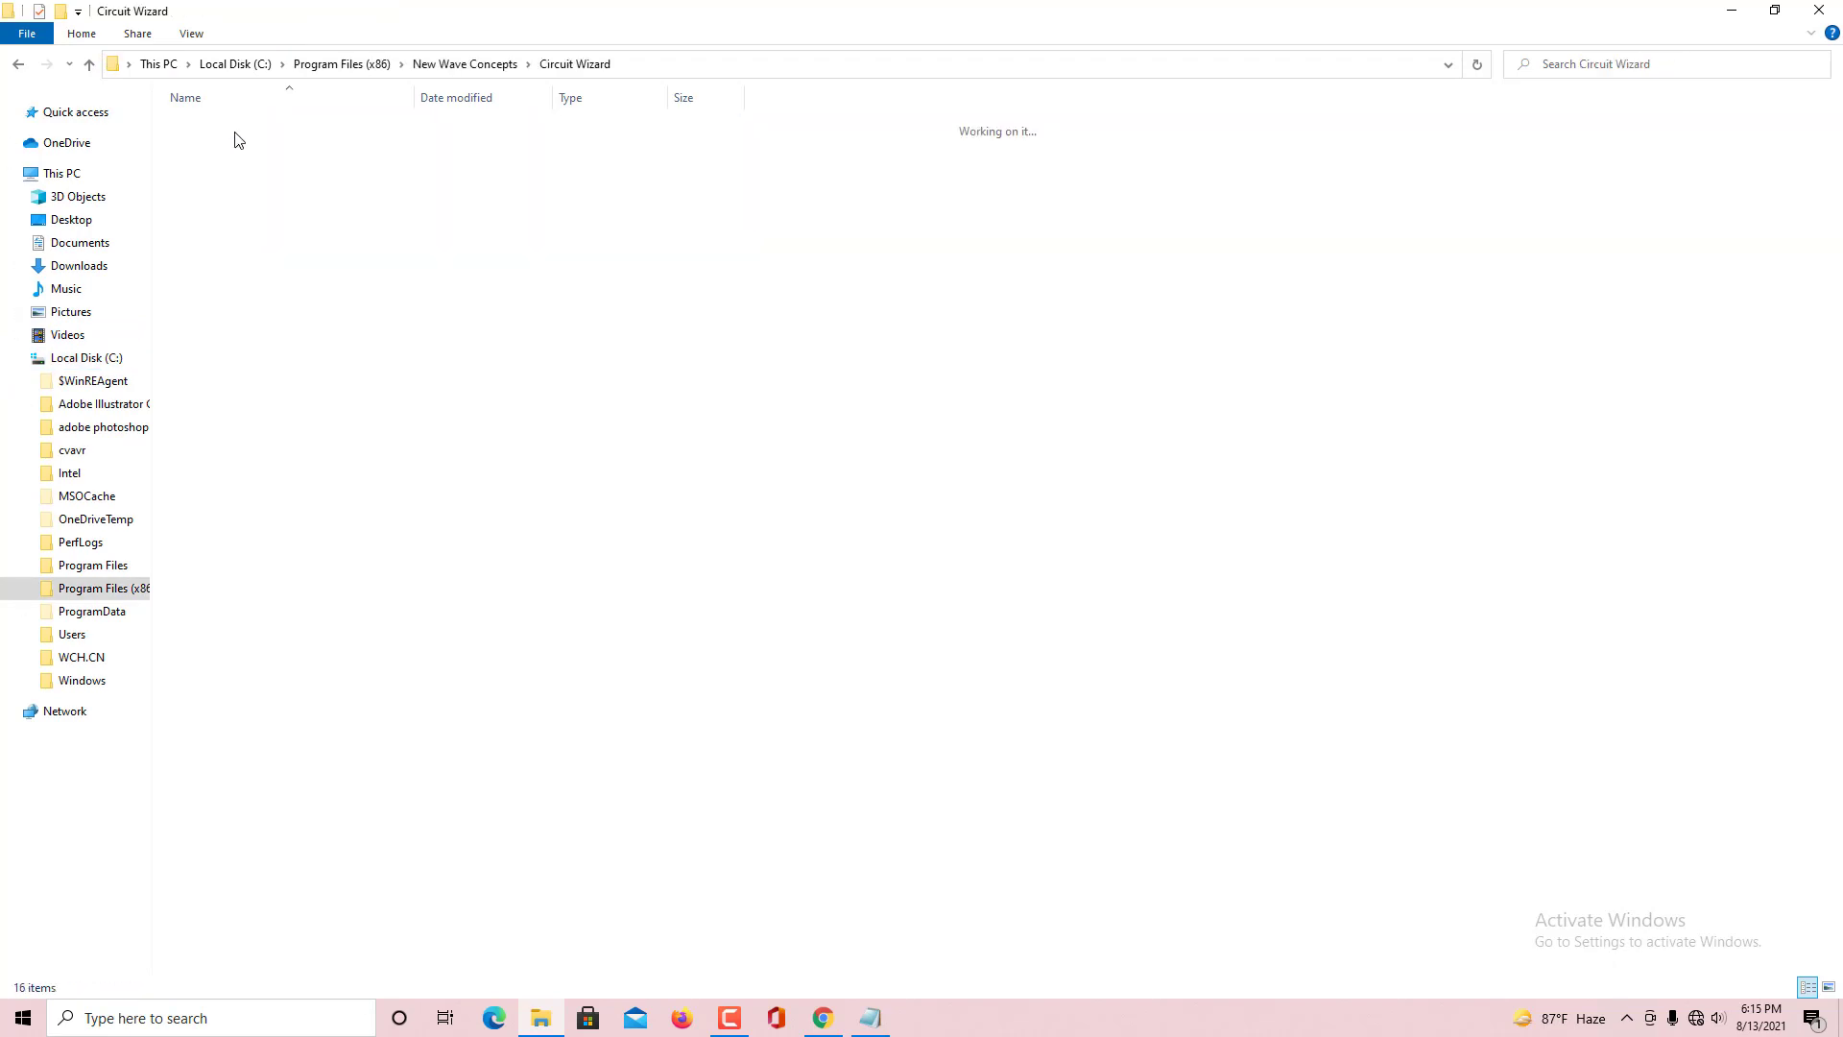
{"action": "right_click", "coordinate": [477, 646]}
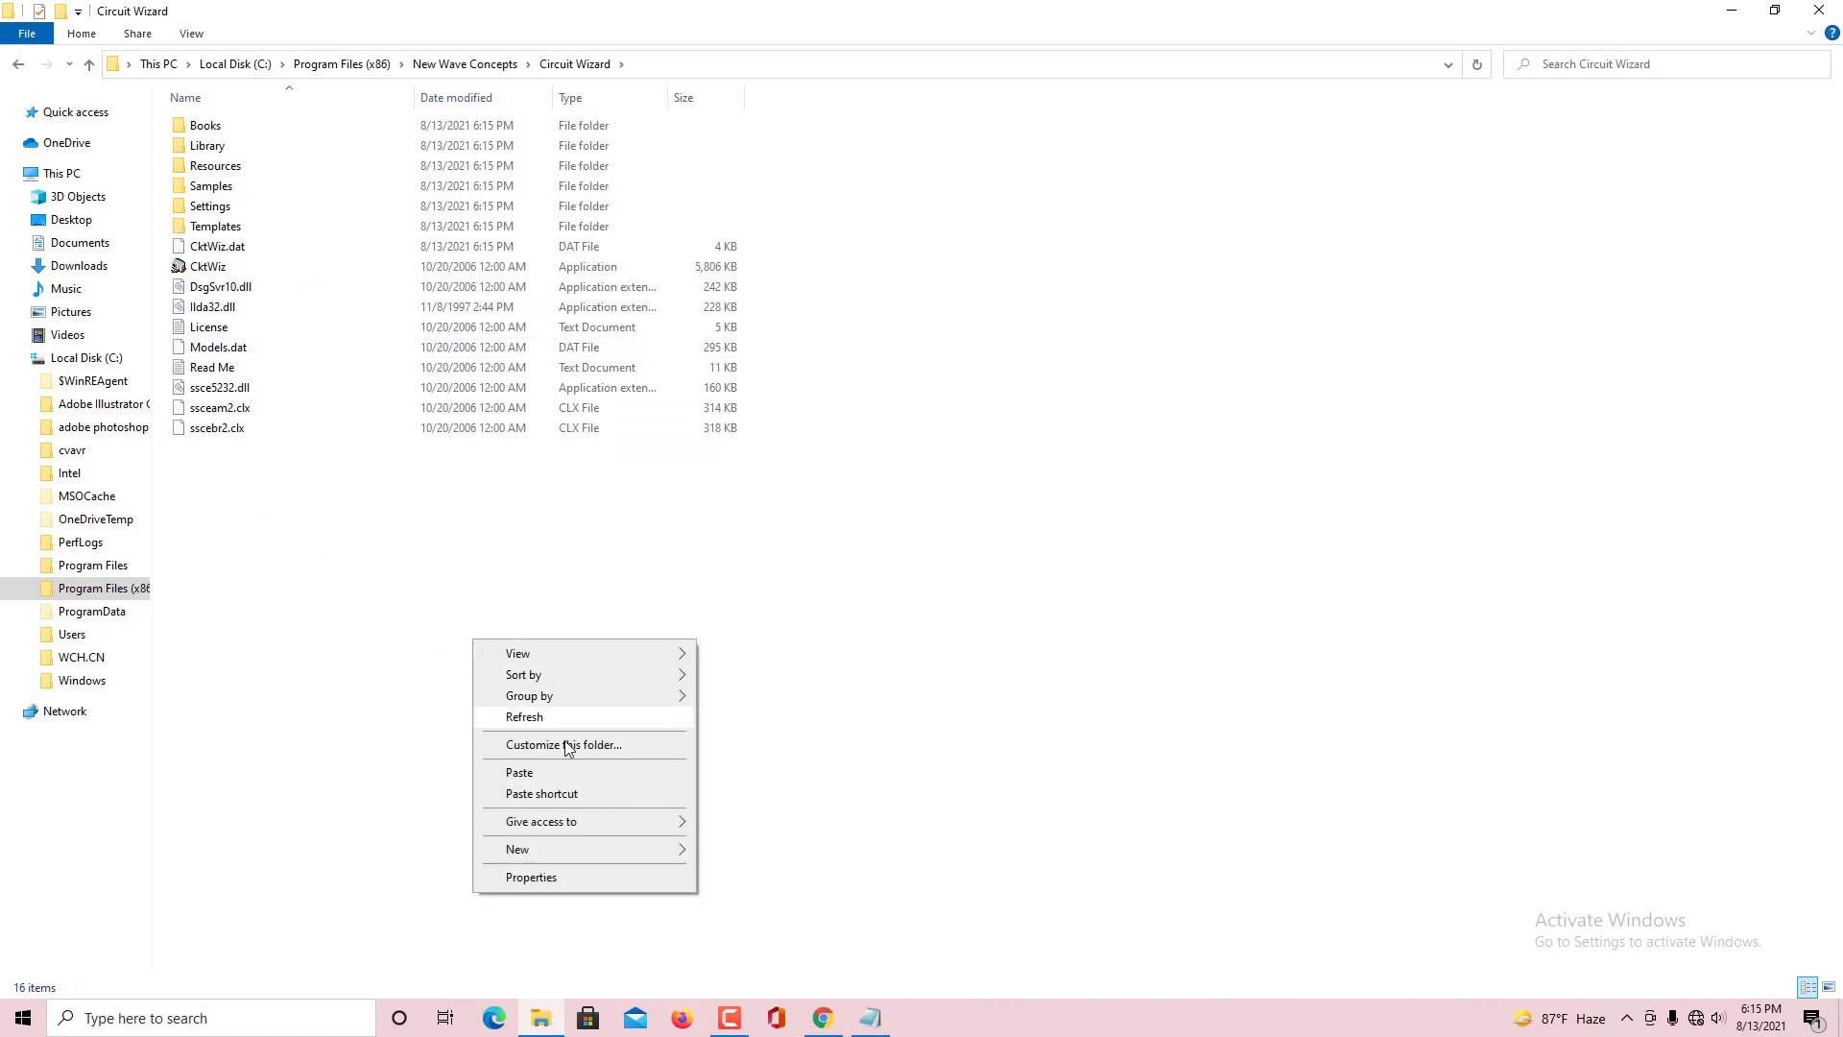
{"action": "left_click", "coordinate": [527, 772]}
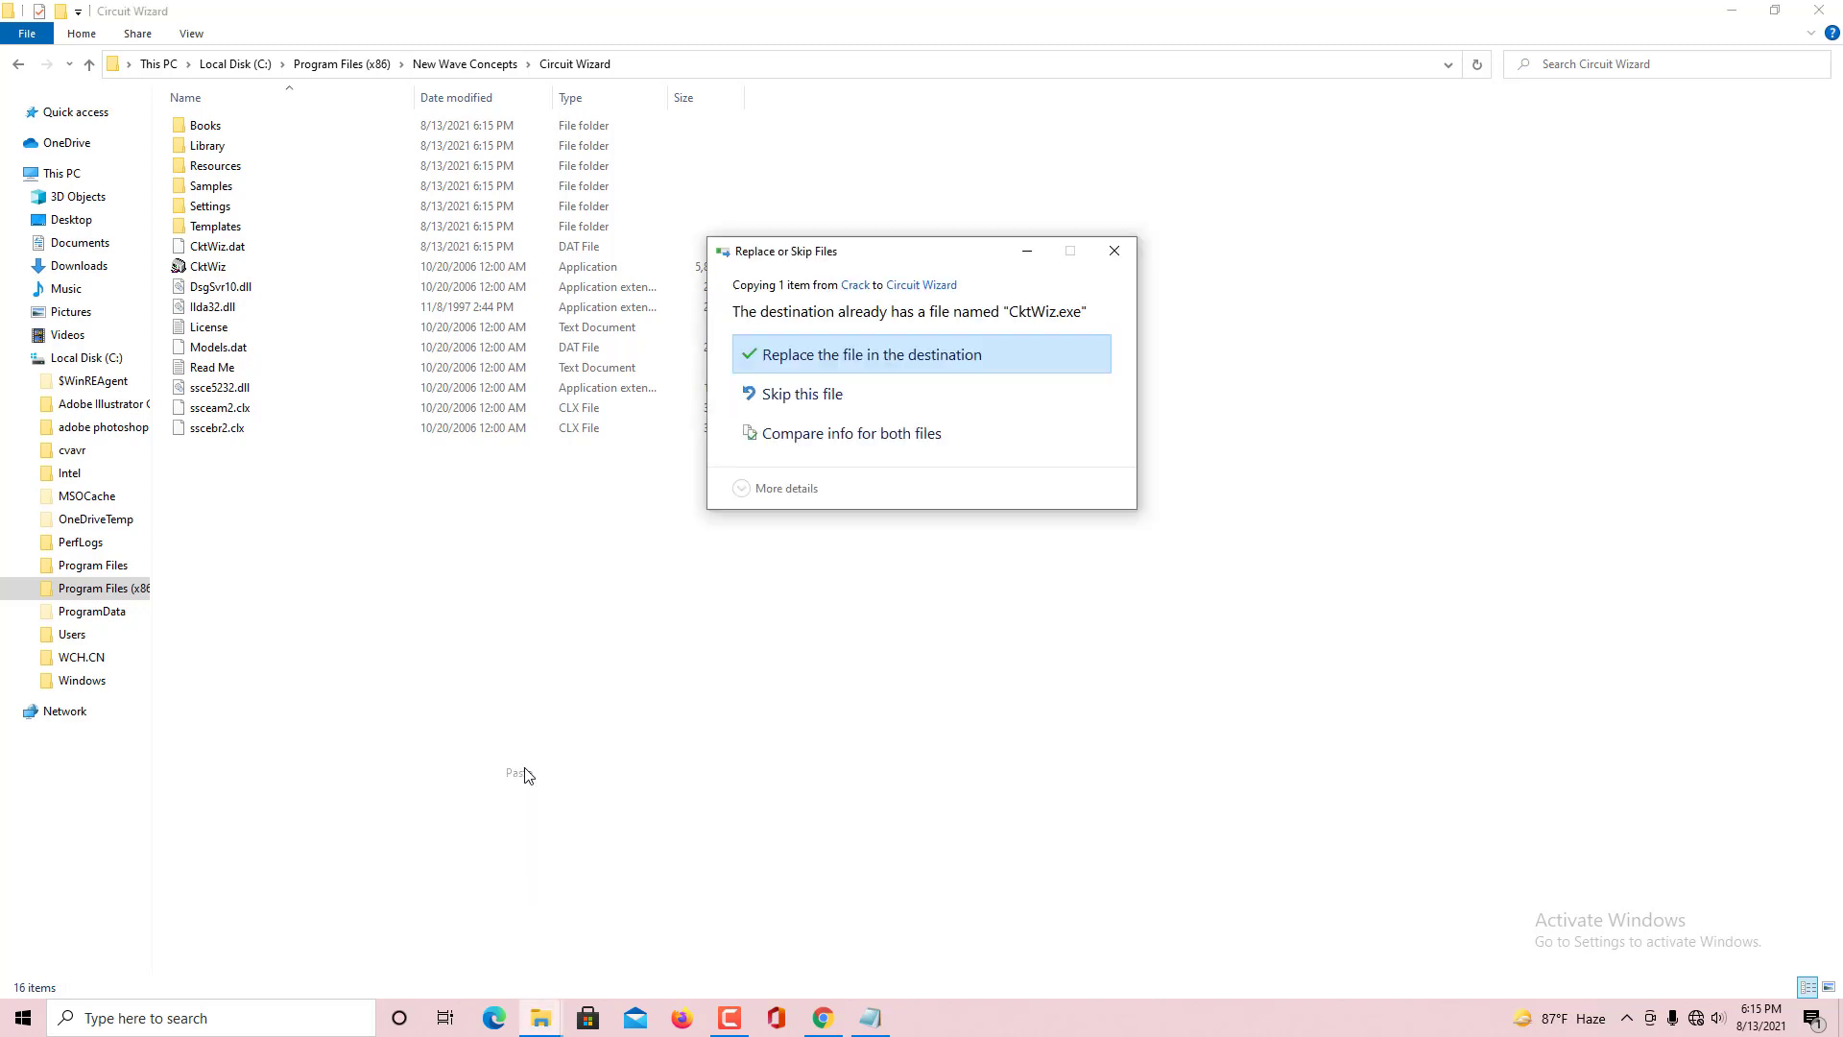
{"action": "left_click", "coordinate": [832, 358]}
{"action": "left_click", "coordinate": [869, 379]}
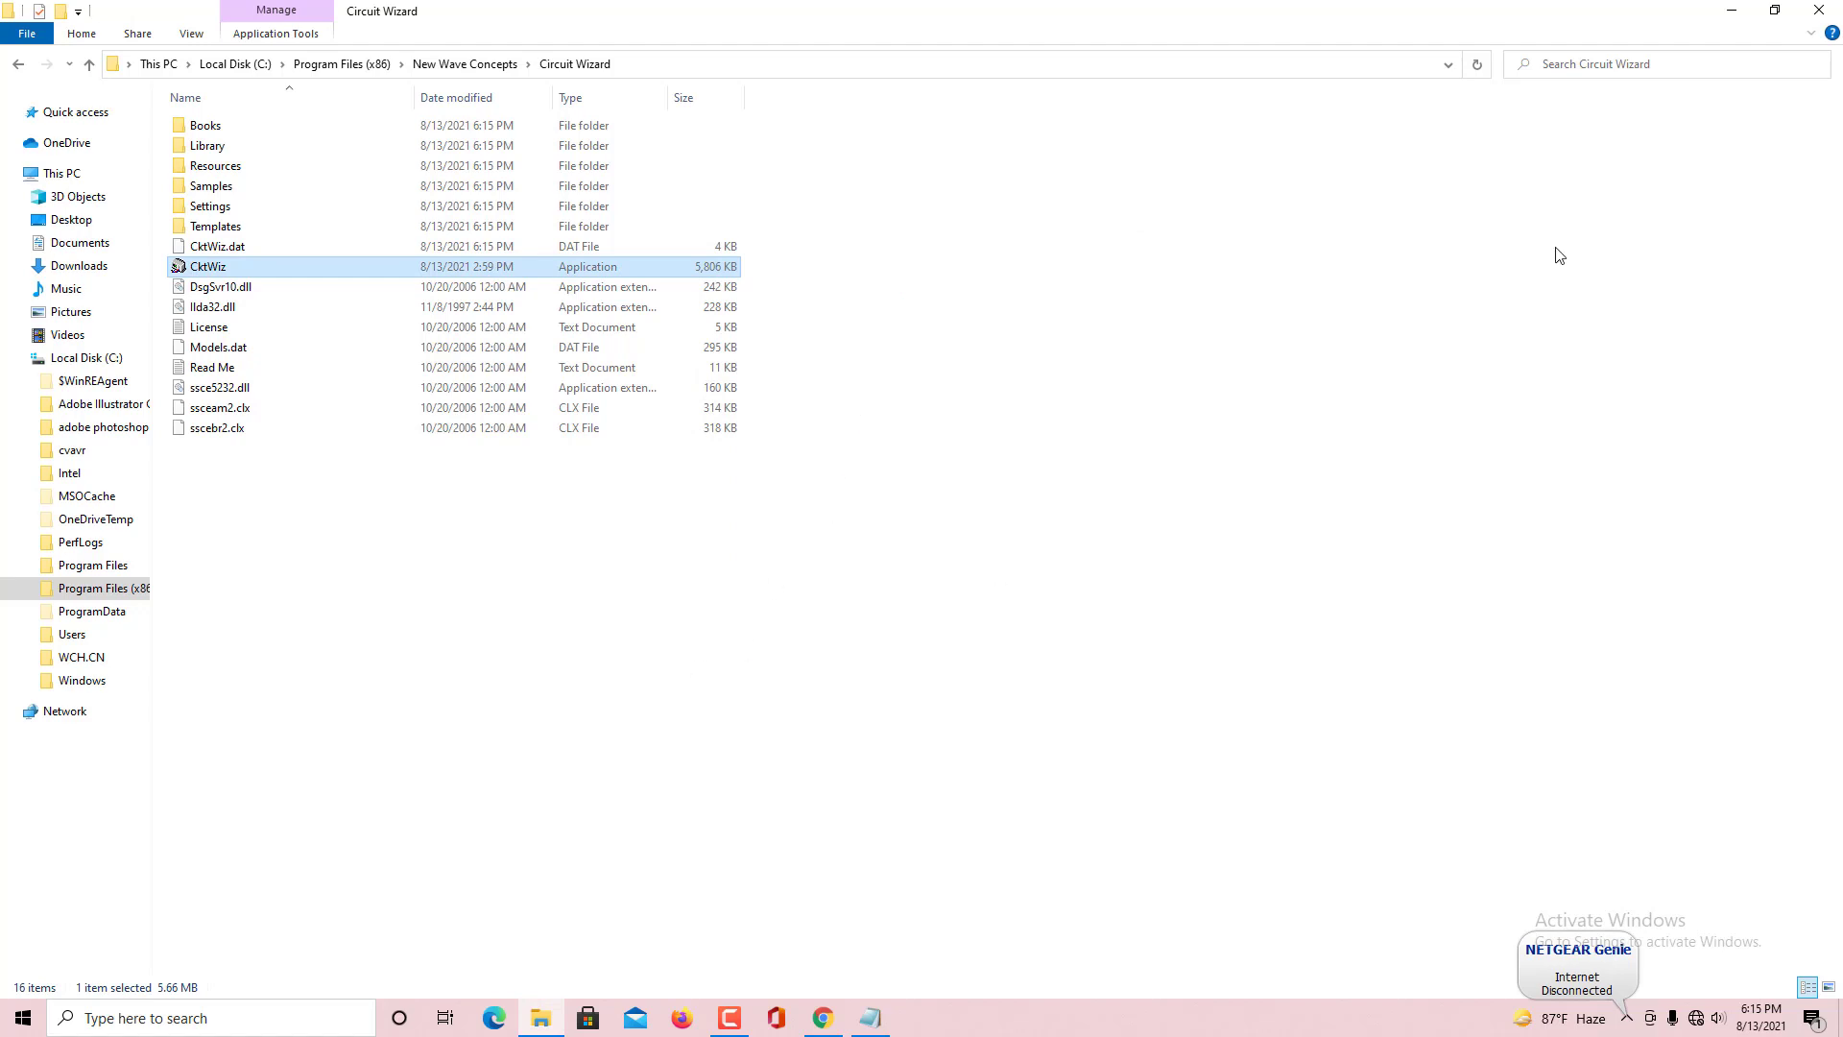
{"action": "left_click", "coordinate": [1821, 12]}
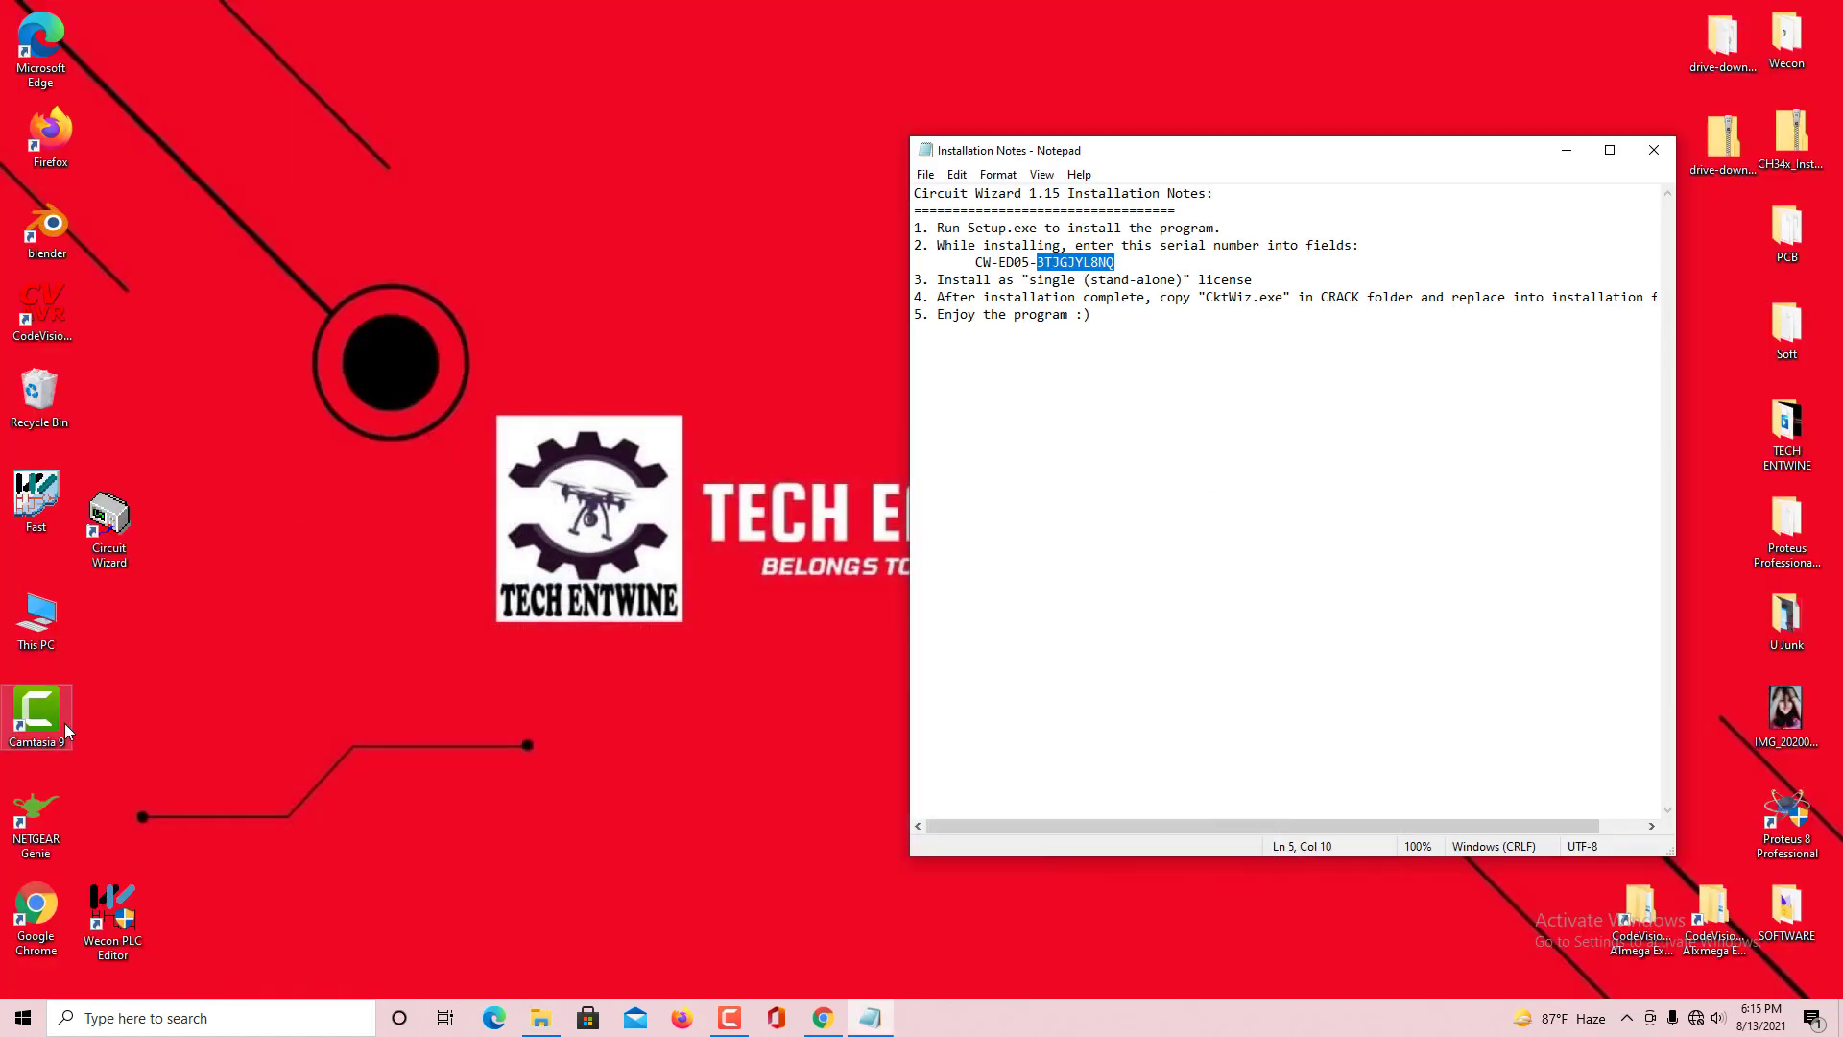
Step: Move the Circuit Wizard shortcut to a clear area of the desktop and launch it, allowing it to run in a maximized window
{"action": "left_click_drag", "start_coordinate": [115, 525], "coordinate": [574, 199]}
{"action": "left_click", "coordinate": [1565, 151]}
{"action": "double_click", "coordinate": [574, 199]}
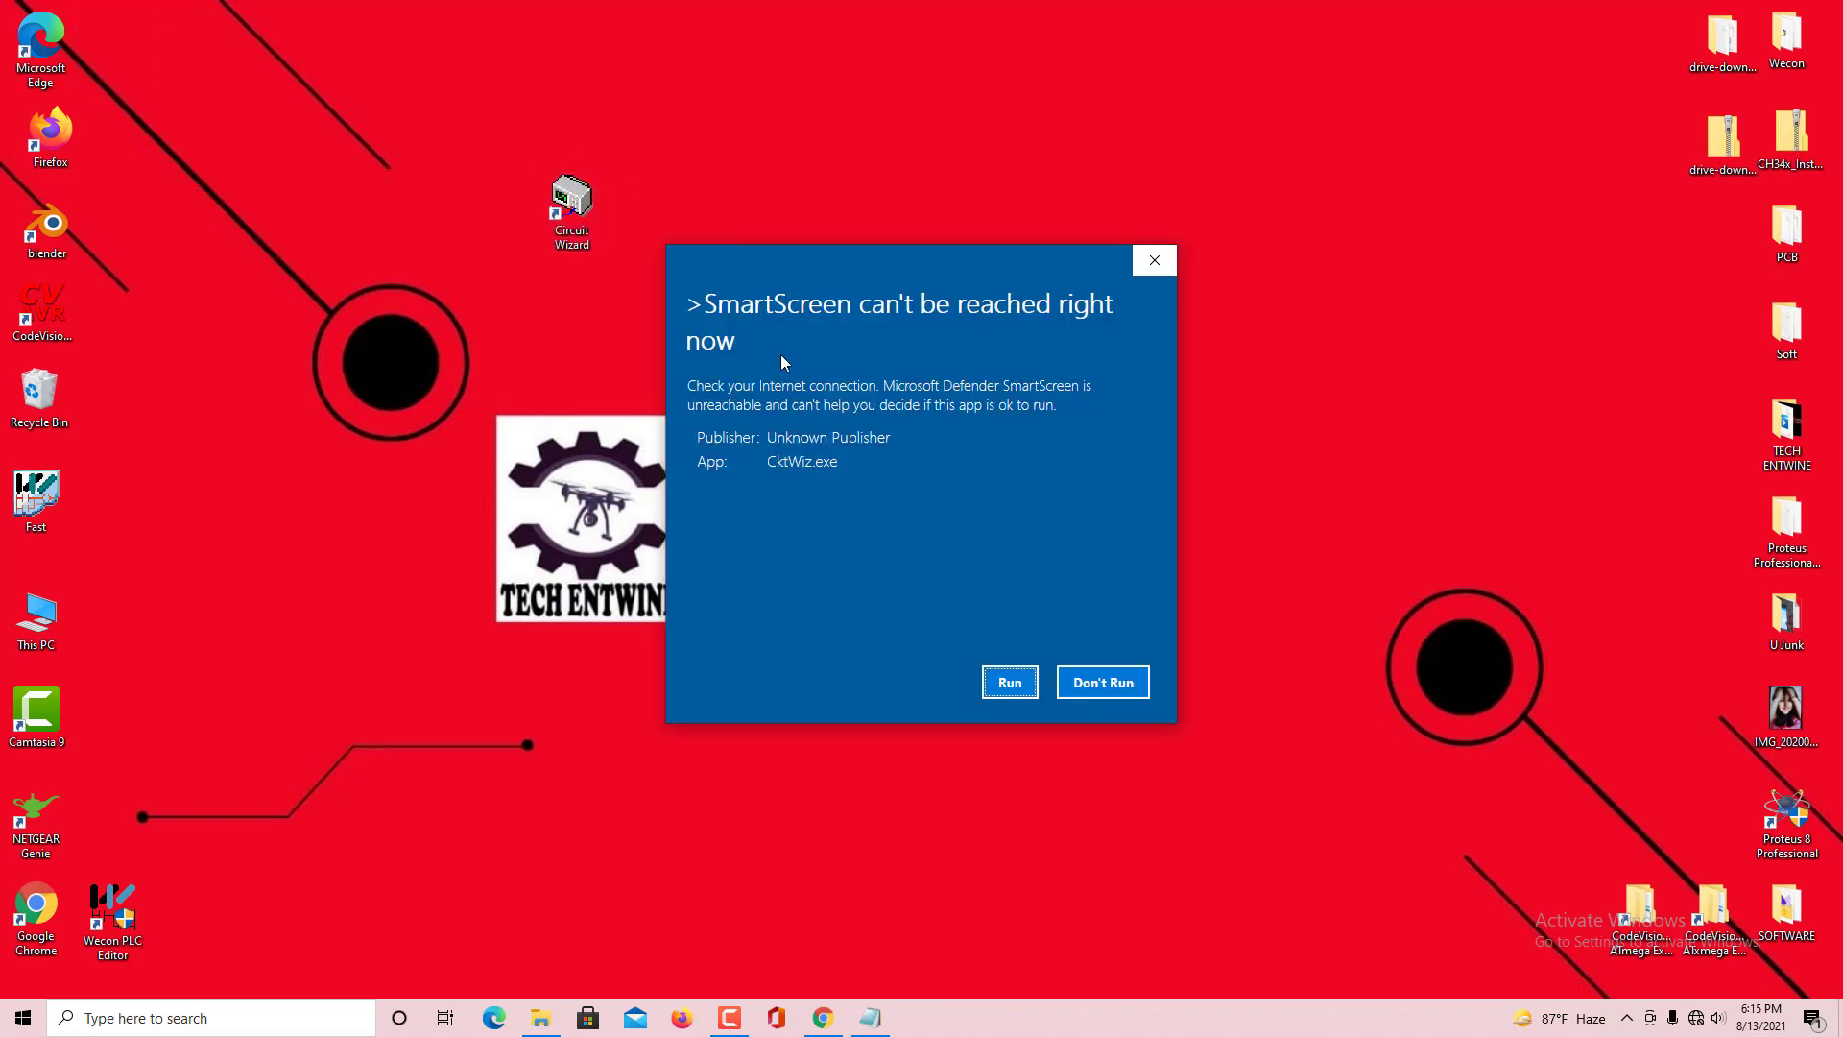
{"action": "left_click", "coordinate": [1010, 683]}
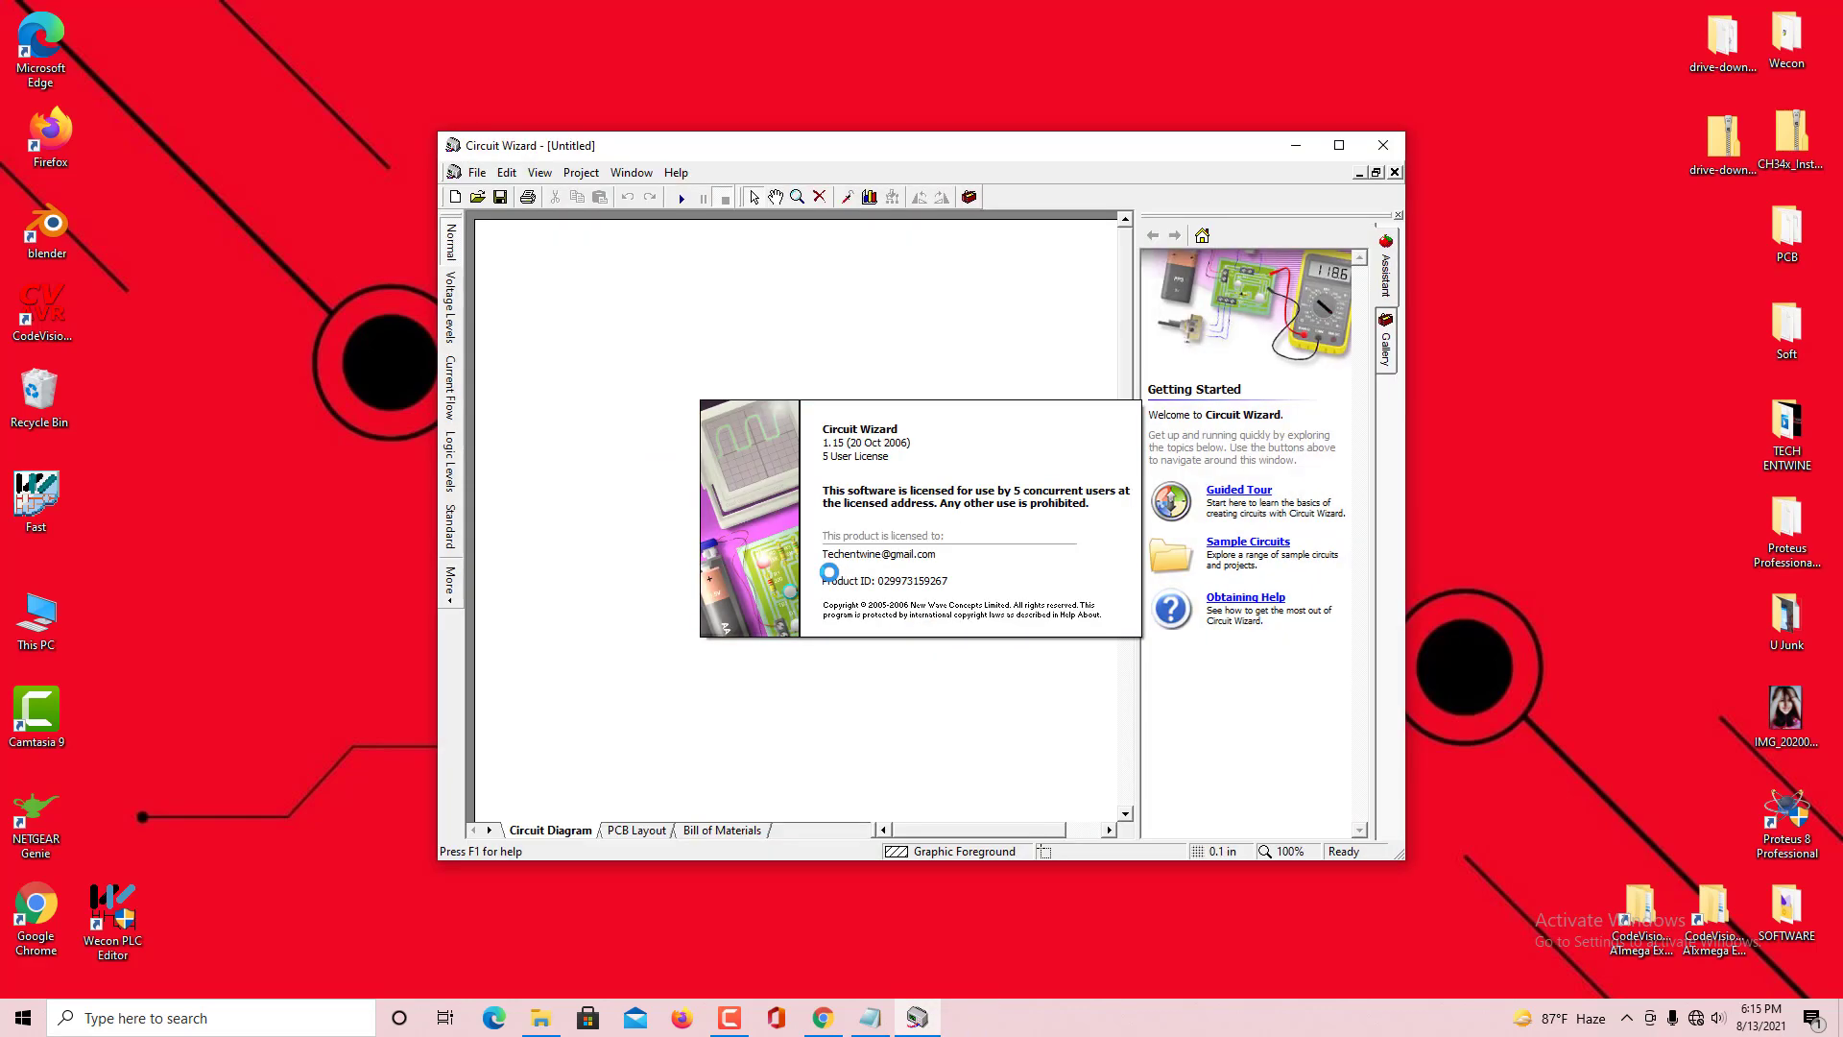
{"action": "left_click", "coordinate": [1340, 151]}
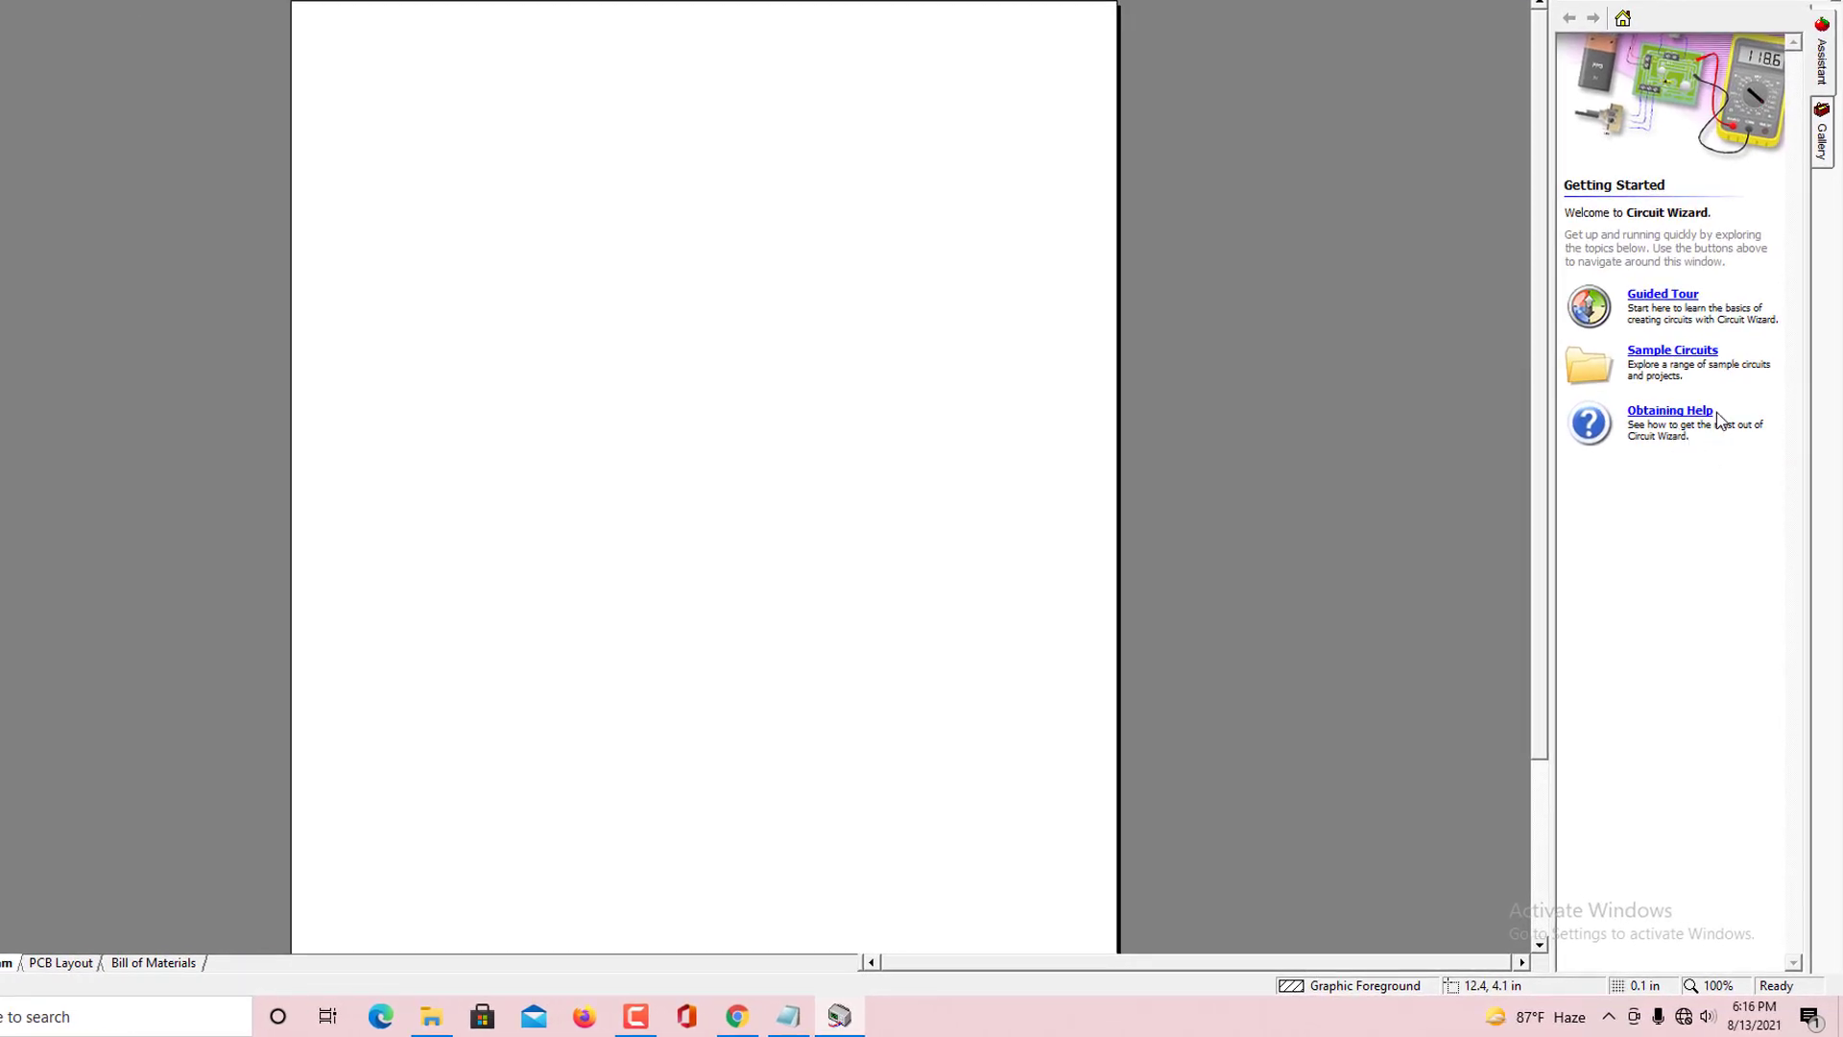
Step: Browse the Gallery's category list of circuit symbols and test equipment, and open the Power Supplies category
{"action": "left_click", "coordinate": [1822, 140]}
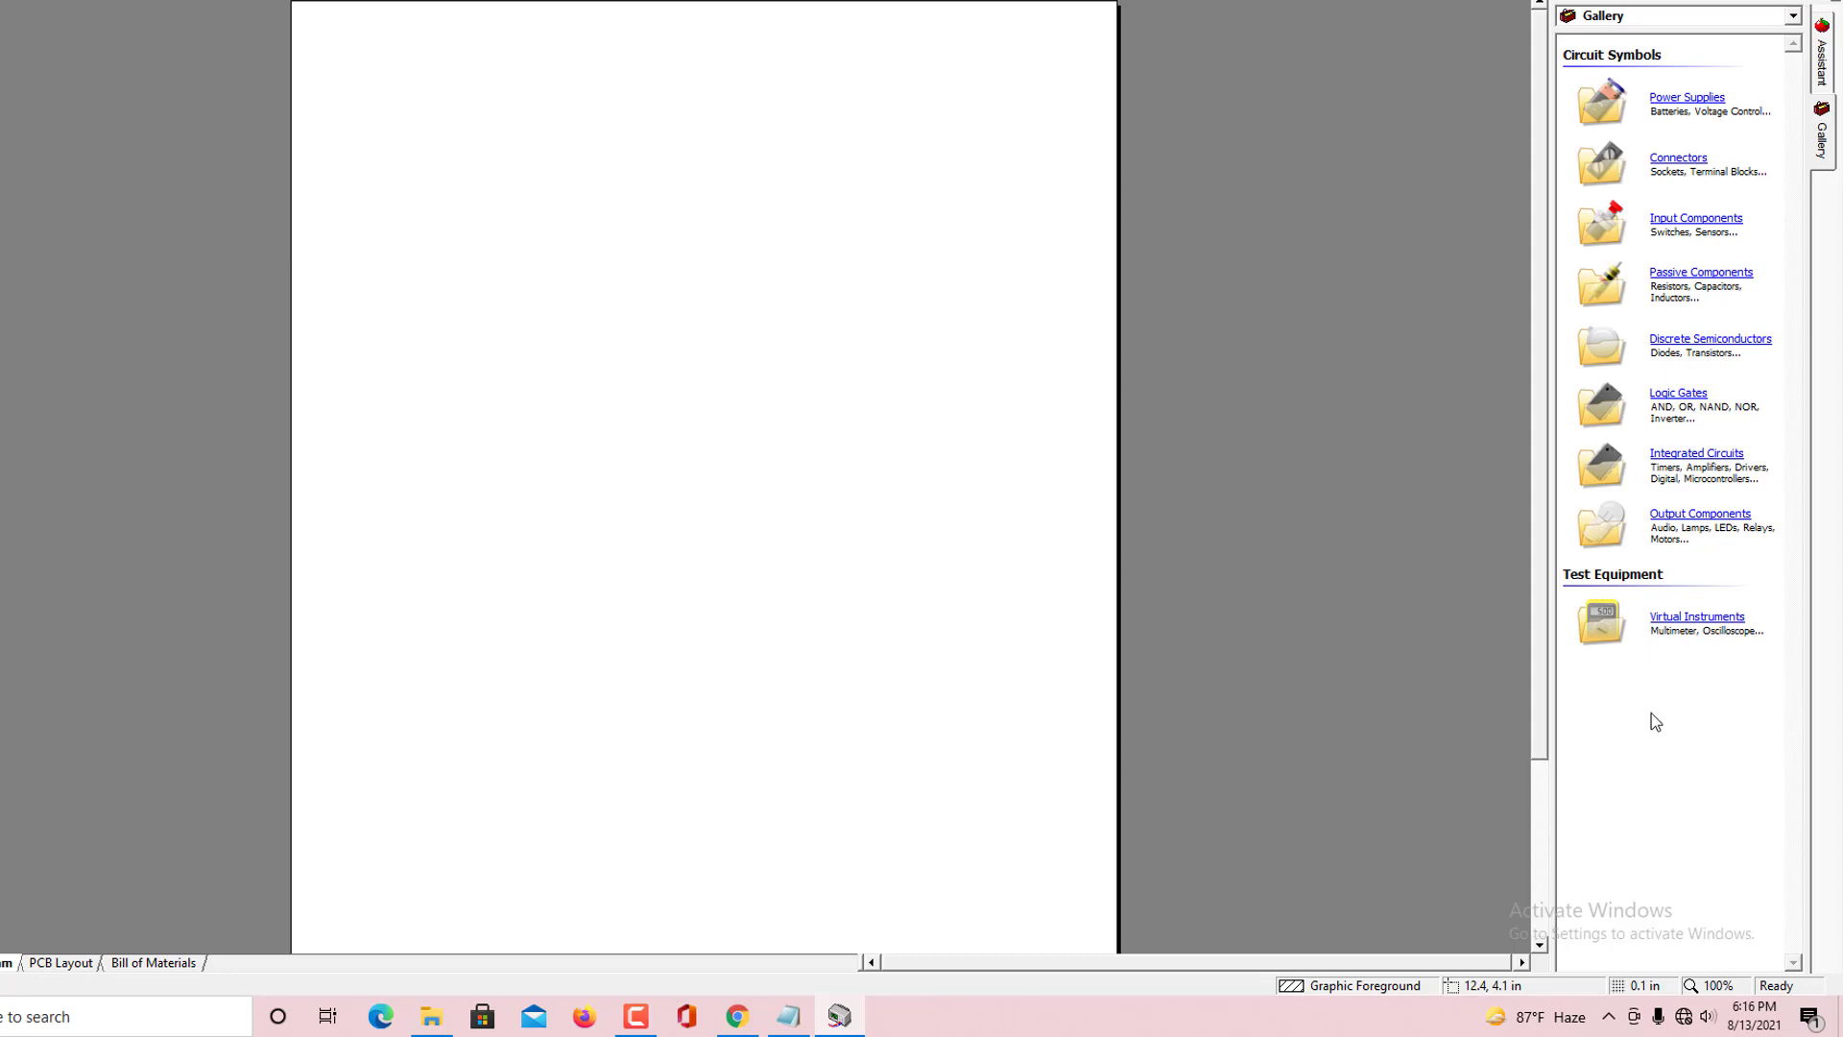
{"action": "left_click", "coordinate": [1792, 16]}
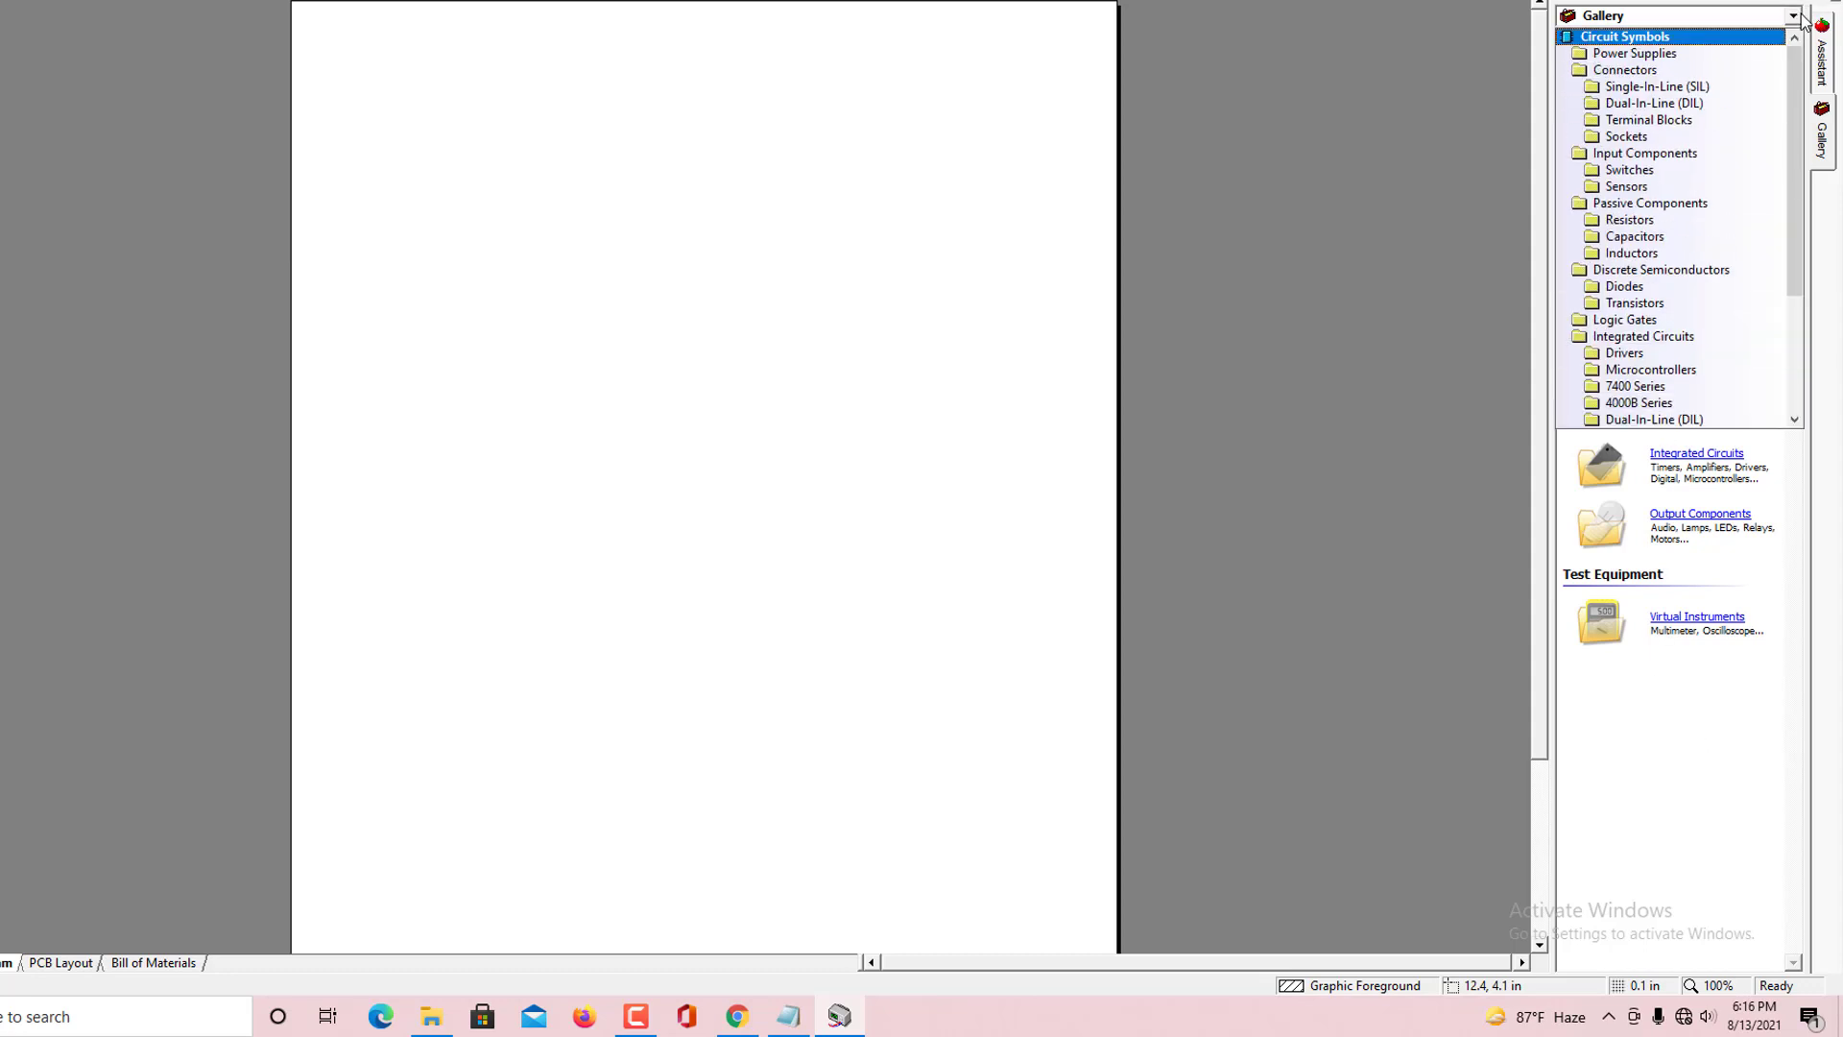
{"action": "scroll", "coordinate": [1666, 245], "scroll_direction": "down", "scroll_amount": 4}
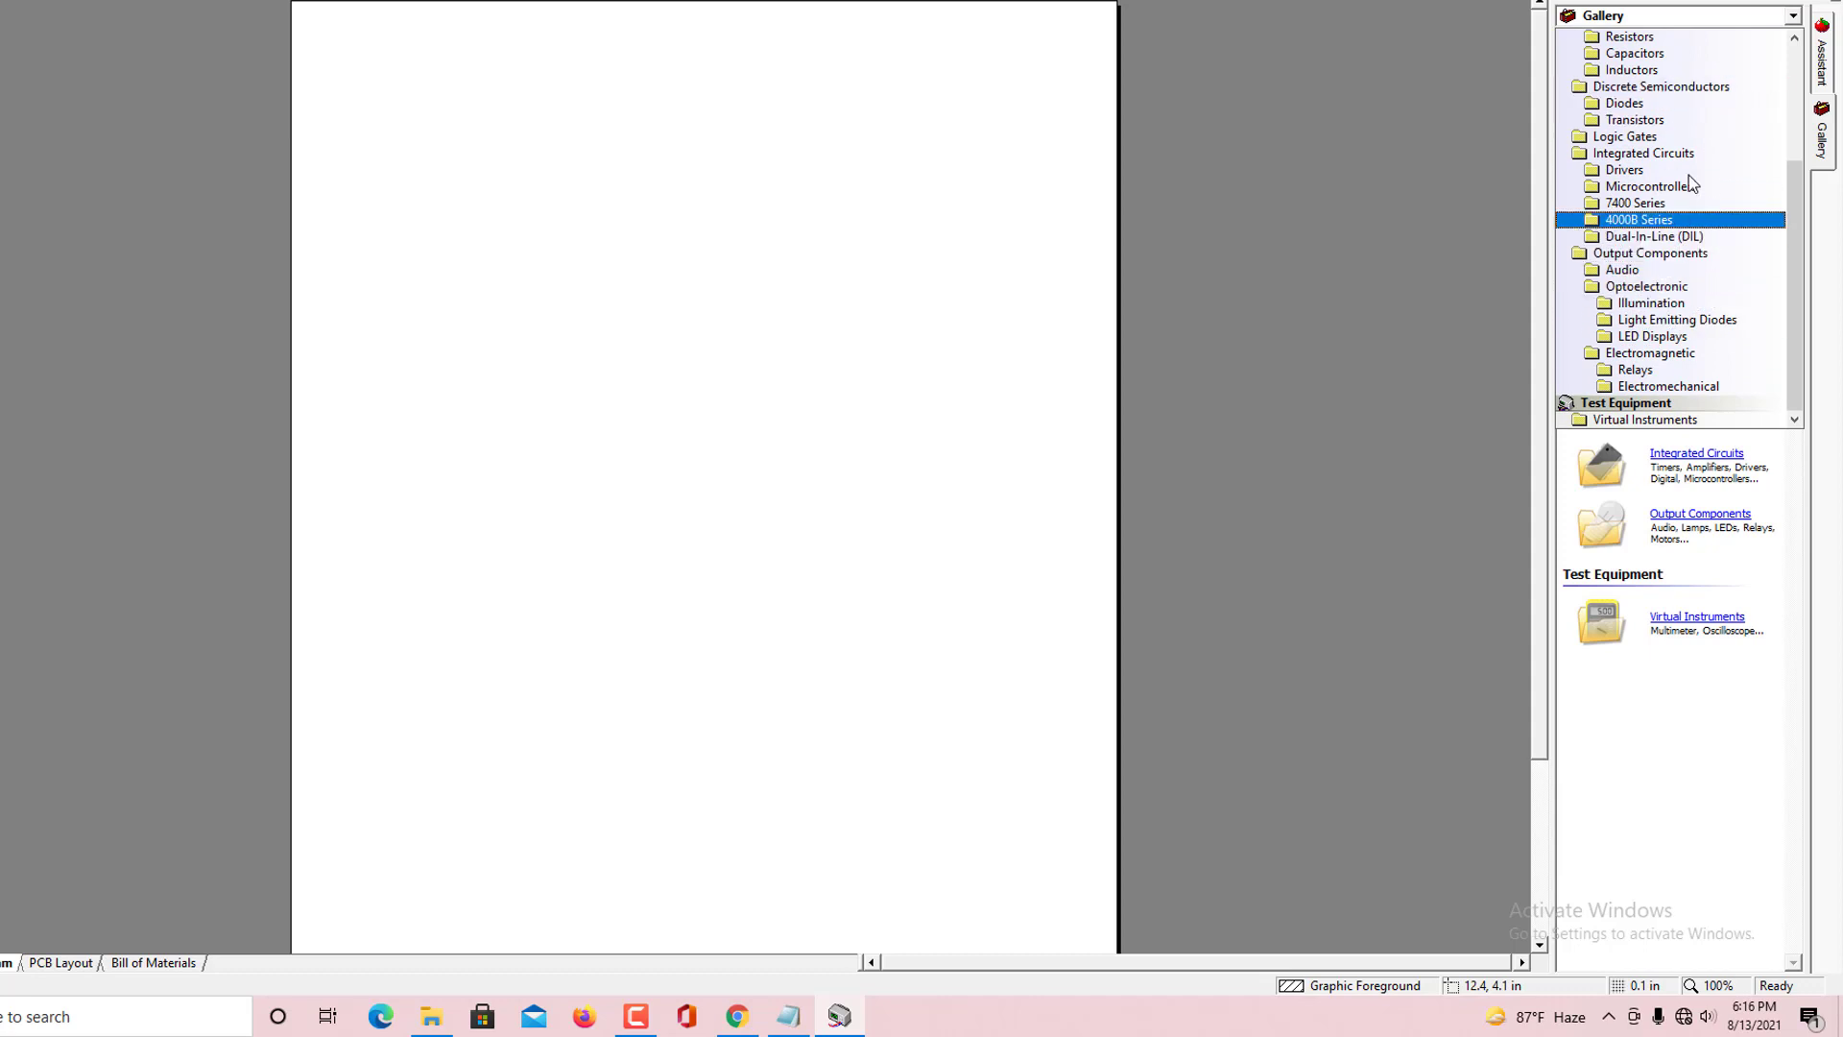
{"action": "key", "text": "Escape"}
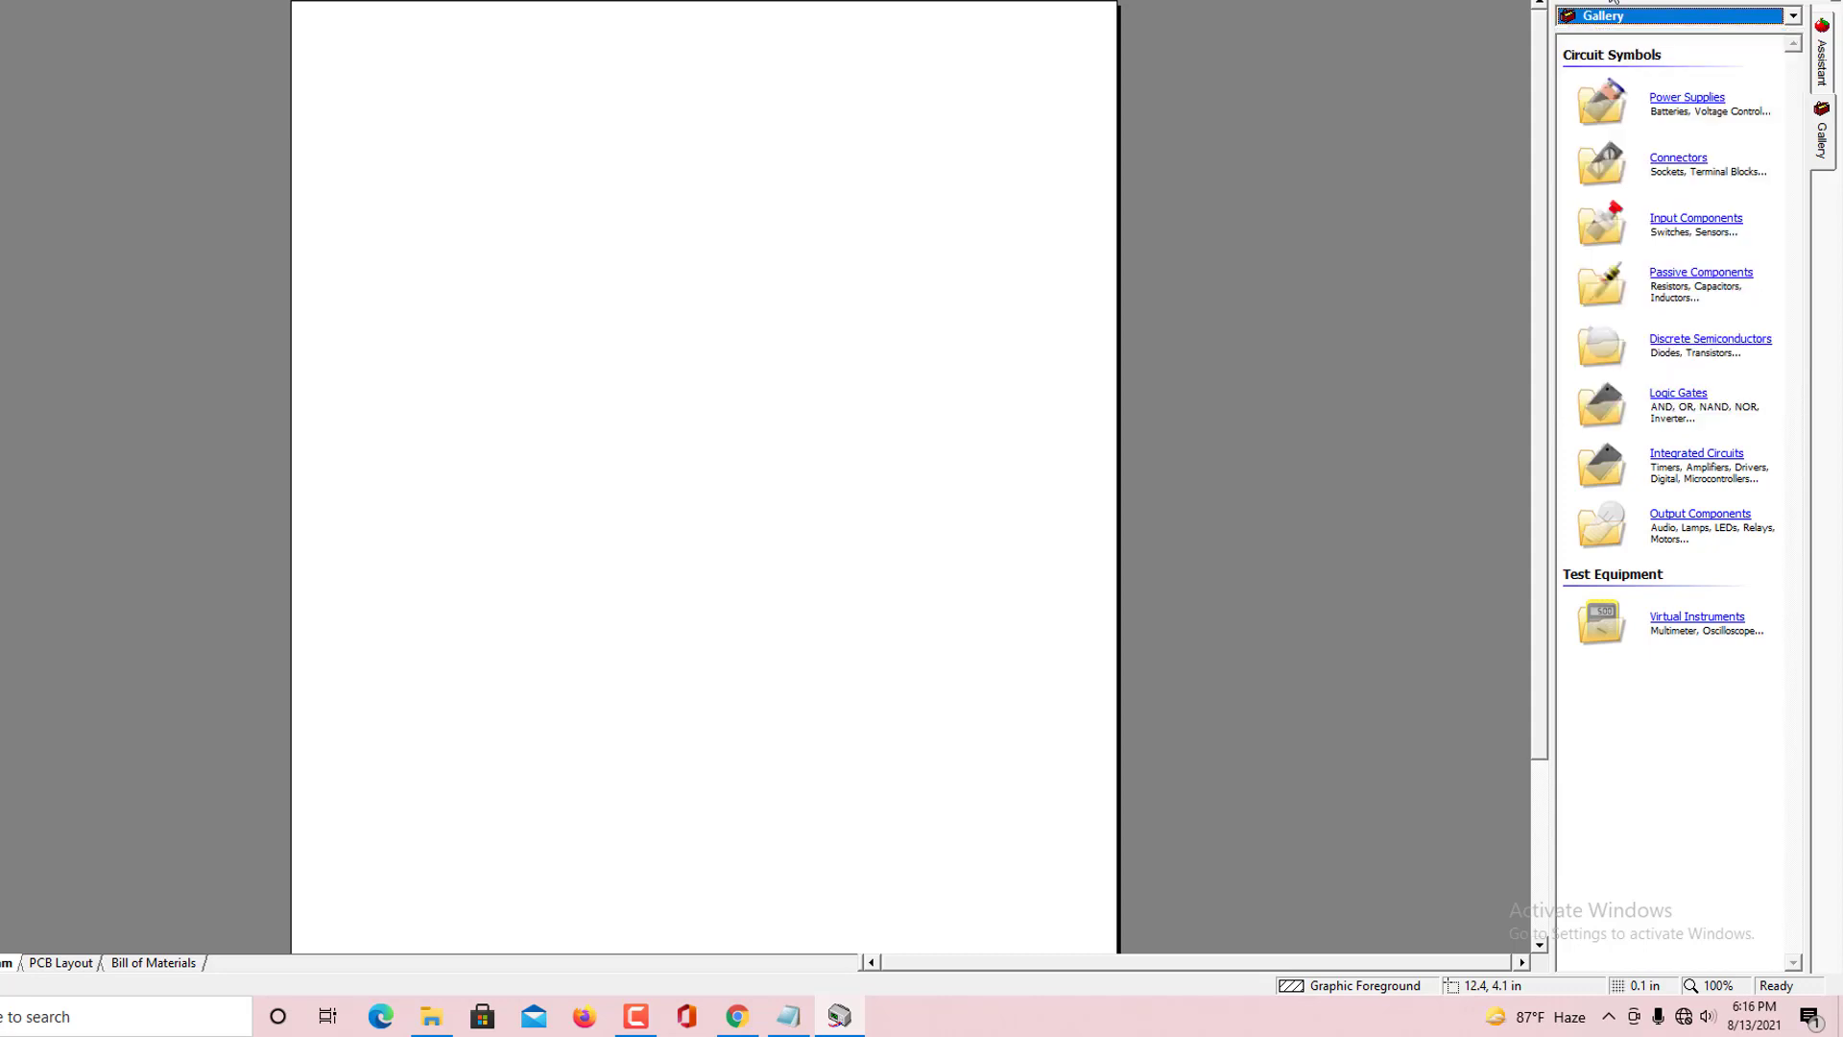
{"action": "left_click", "coordinate": [1689, 98]}
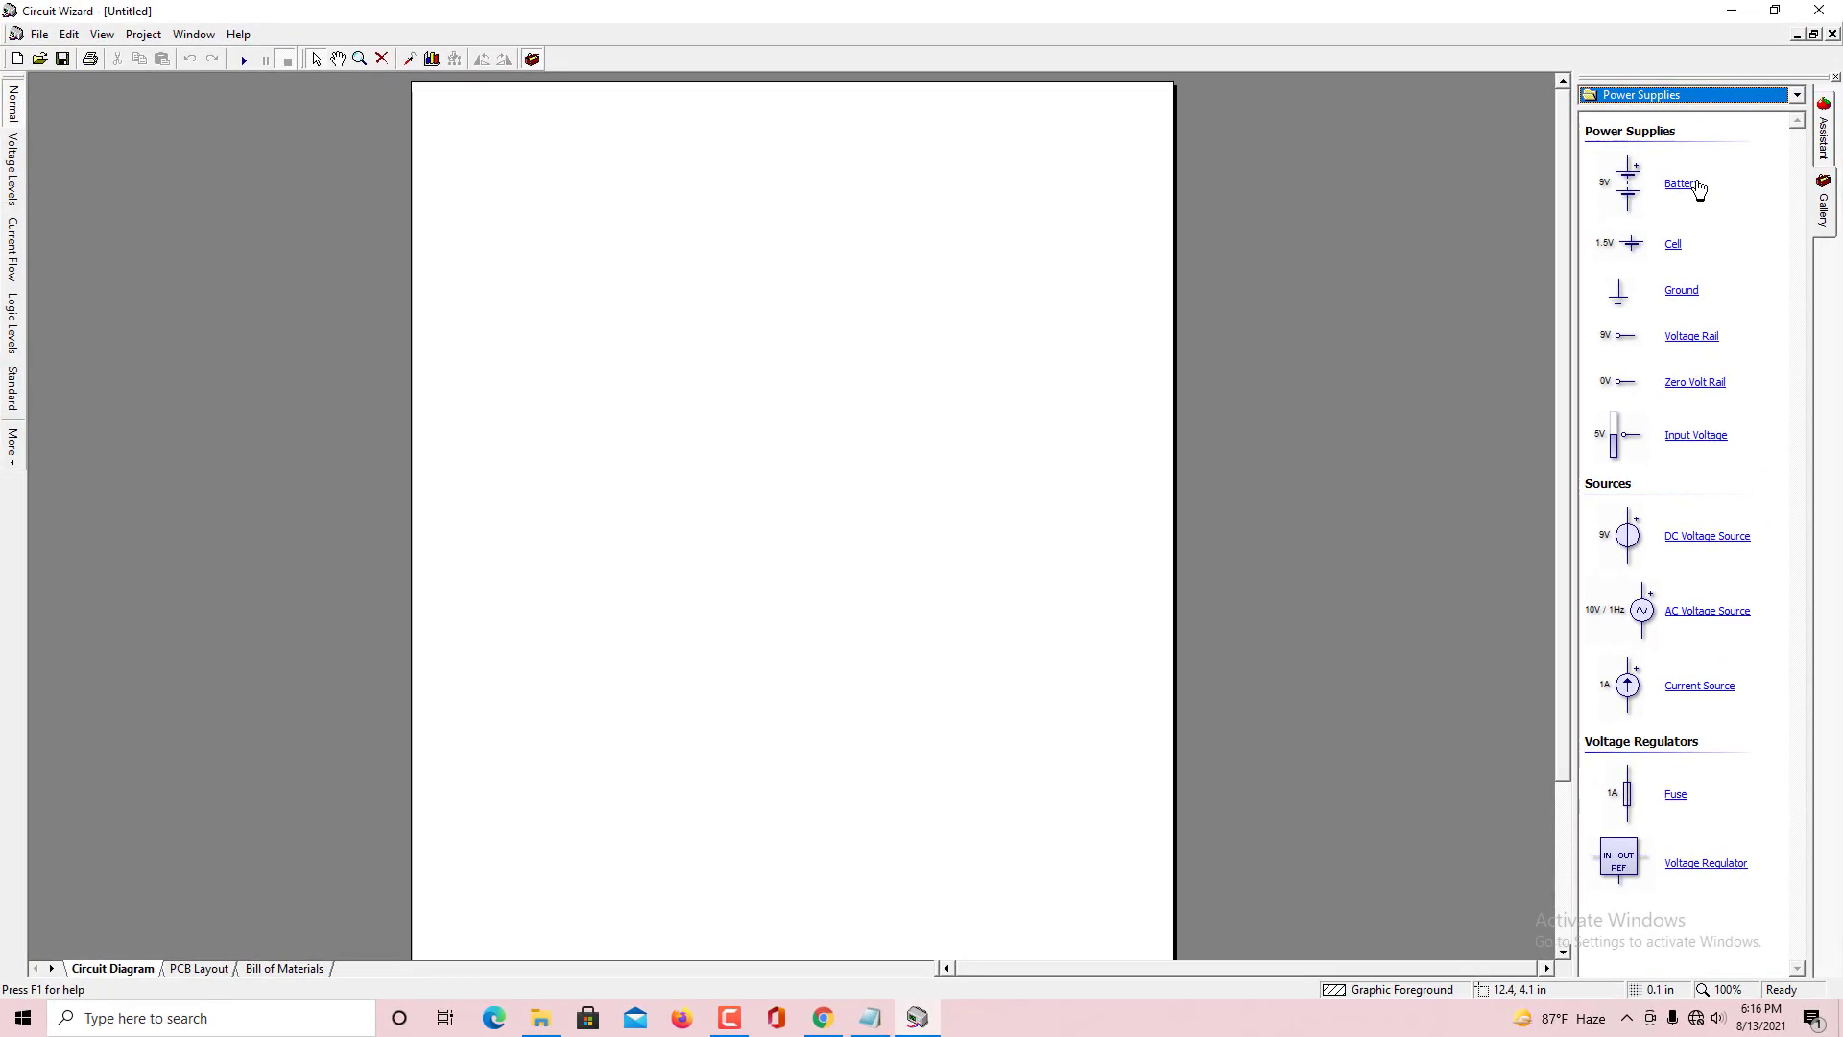
Step: Place a 9V Battery in the upper part of the circuit page and open the Gallery's Resistors category
{"action": "left_click_drag", "start_coordinate": [1695, 185], "coordinate": [636, 393]}
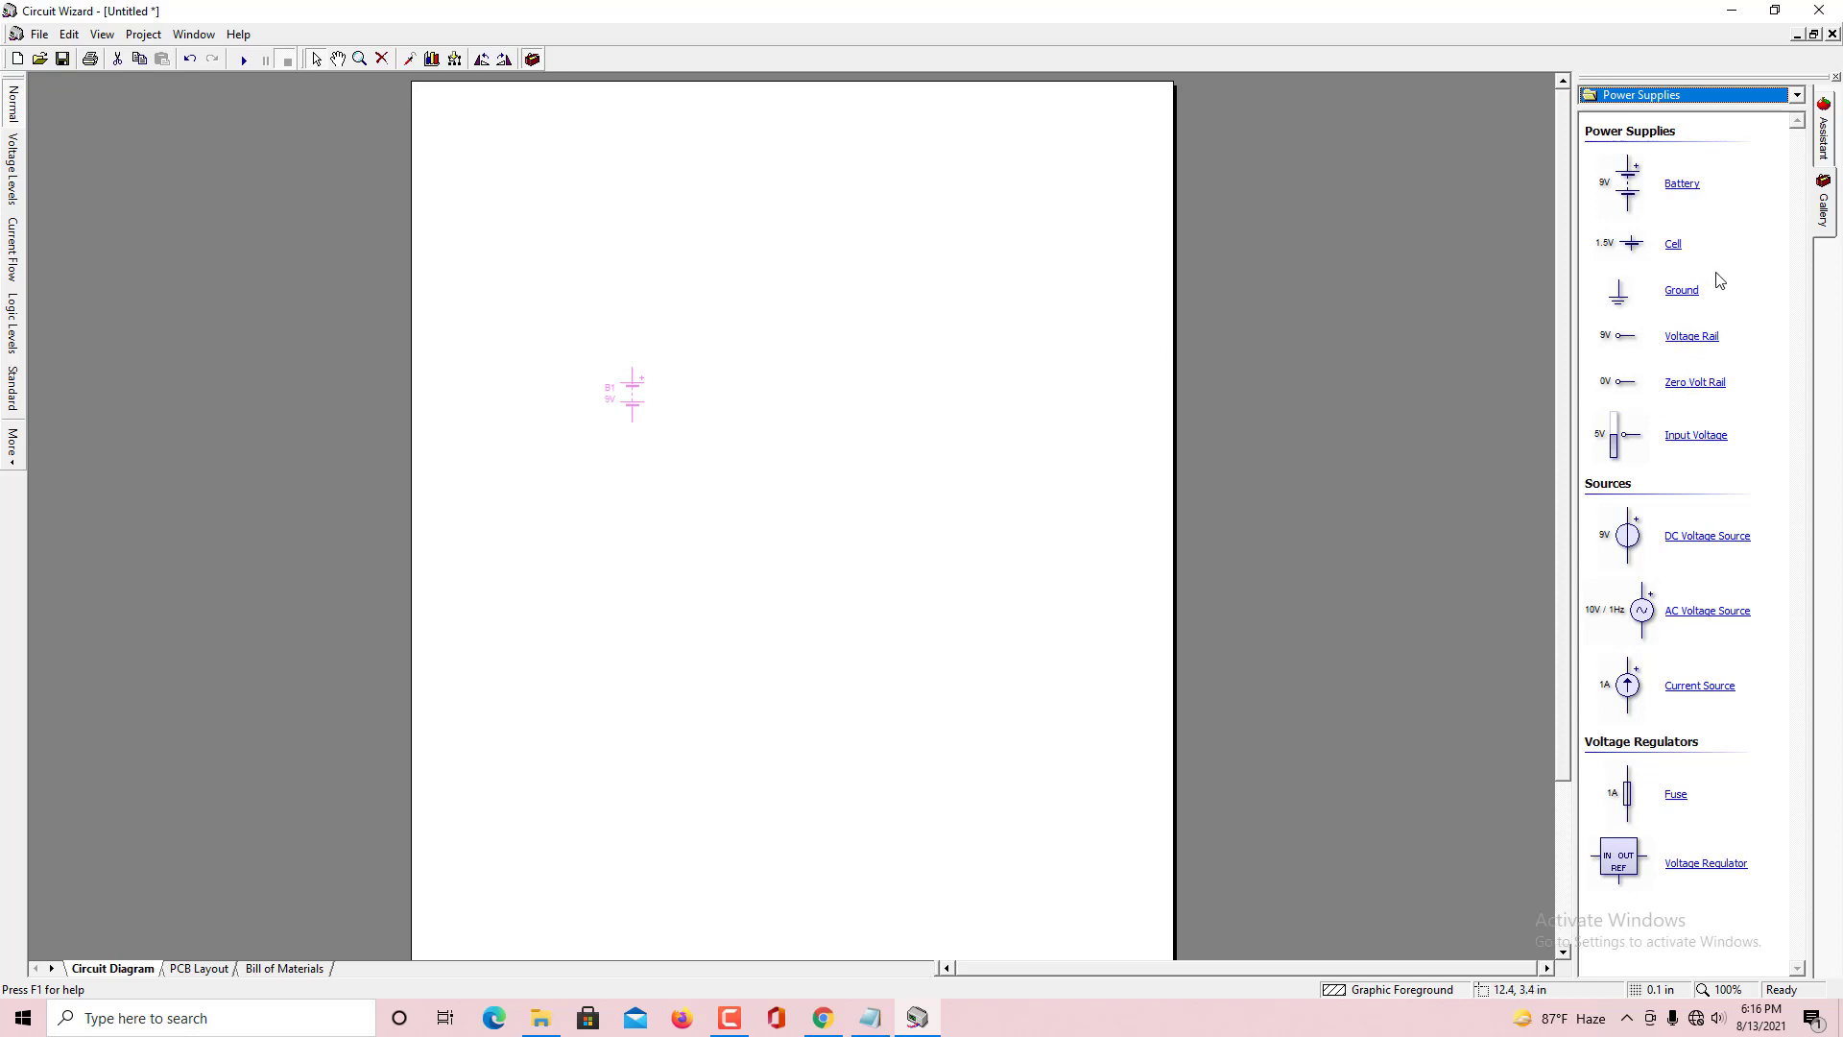
{"action": "left_click", "coordinate": [1795, 97]}
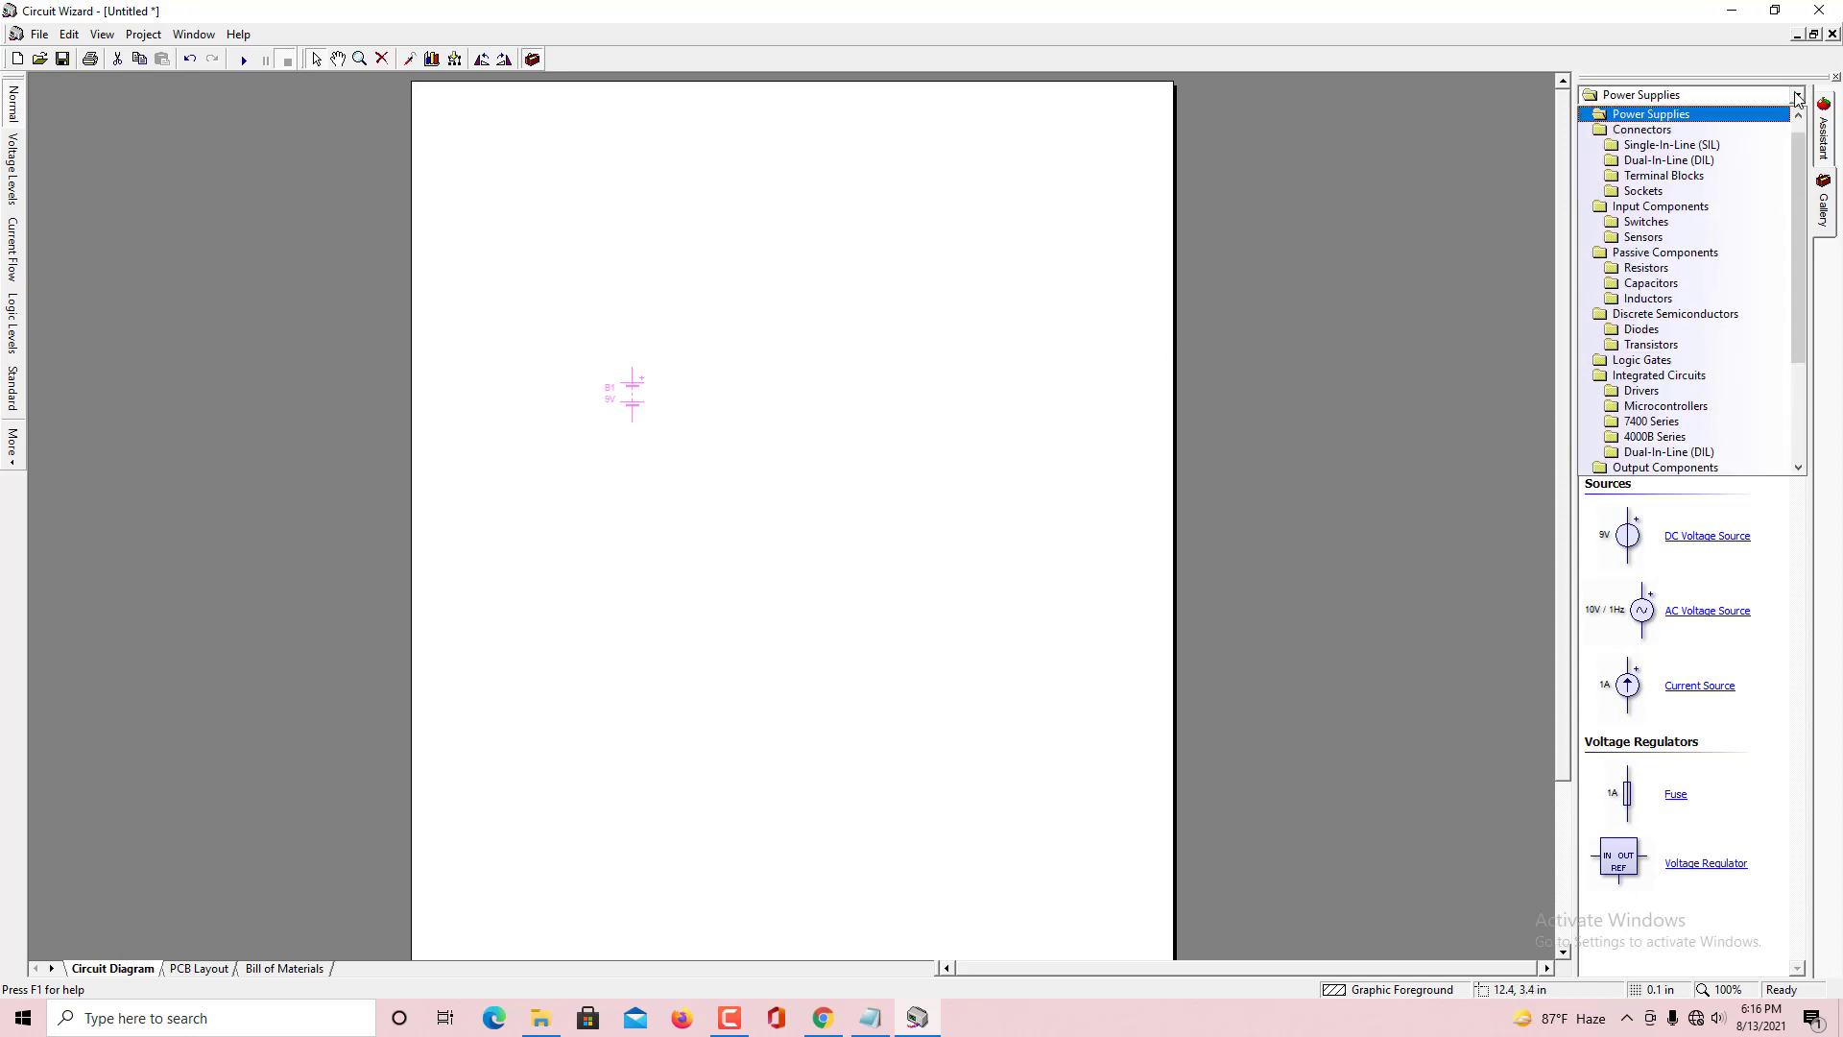
{"action": "scroll", "coordinate": [1702, 442], "scroll_direction": "down", "scroll_amount": 5}
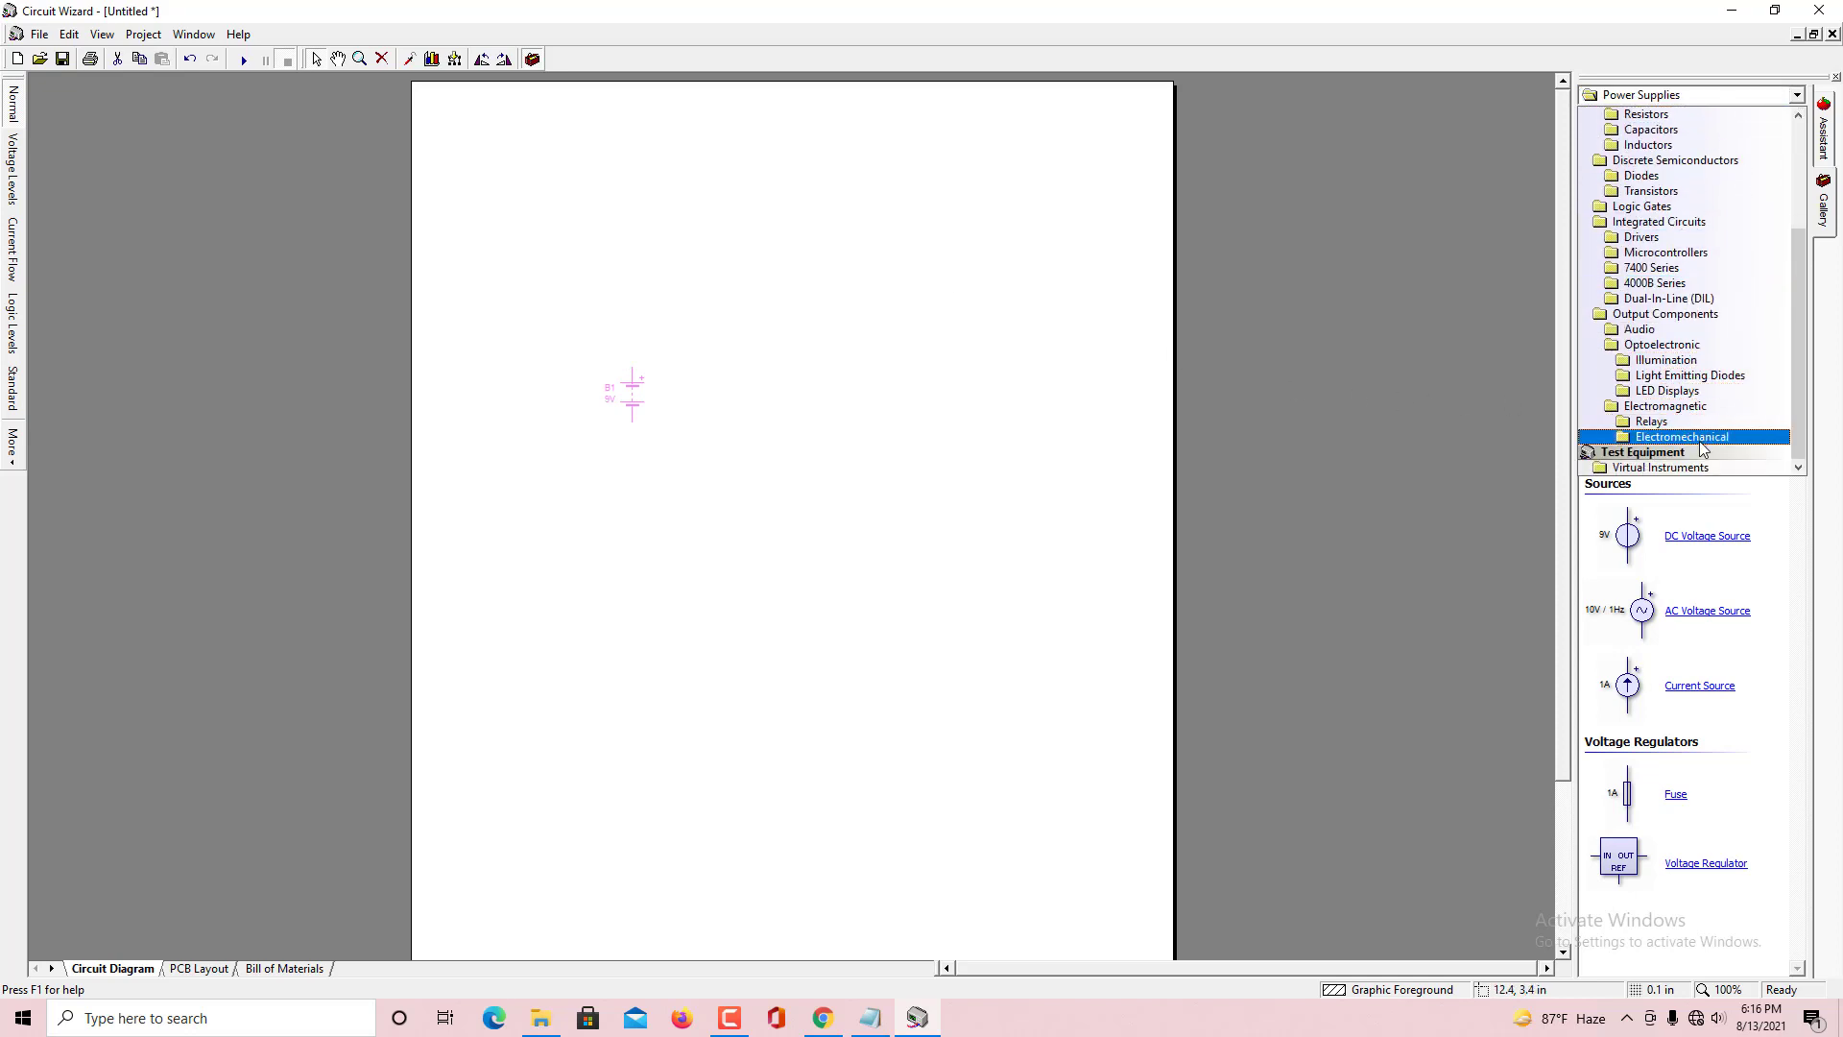
{"action": "scroll", "coordinate": [1702, 442], "scroll_direction": "up", "scroll_amount": 5}
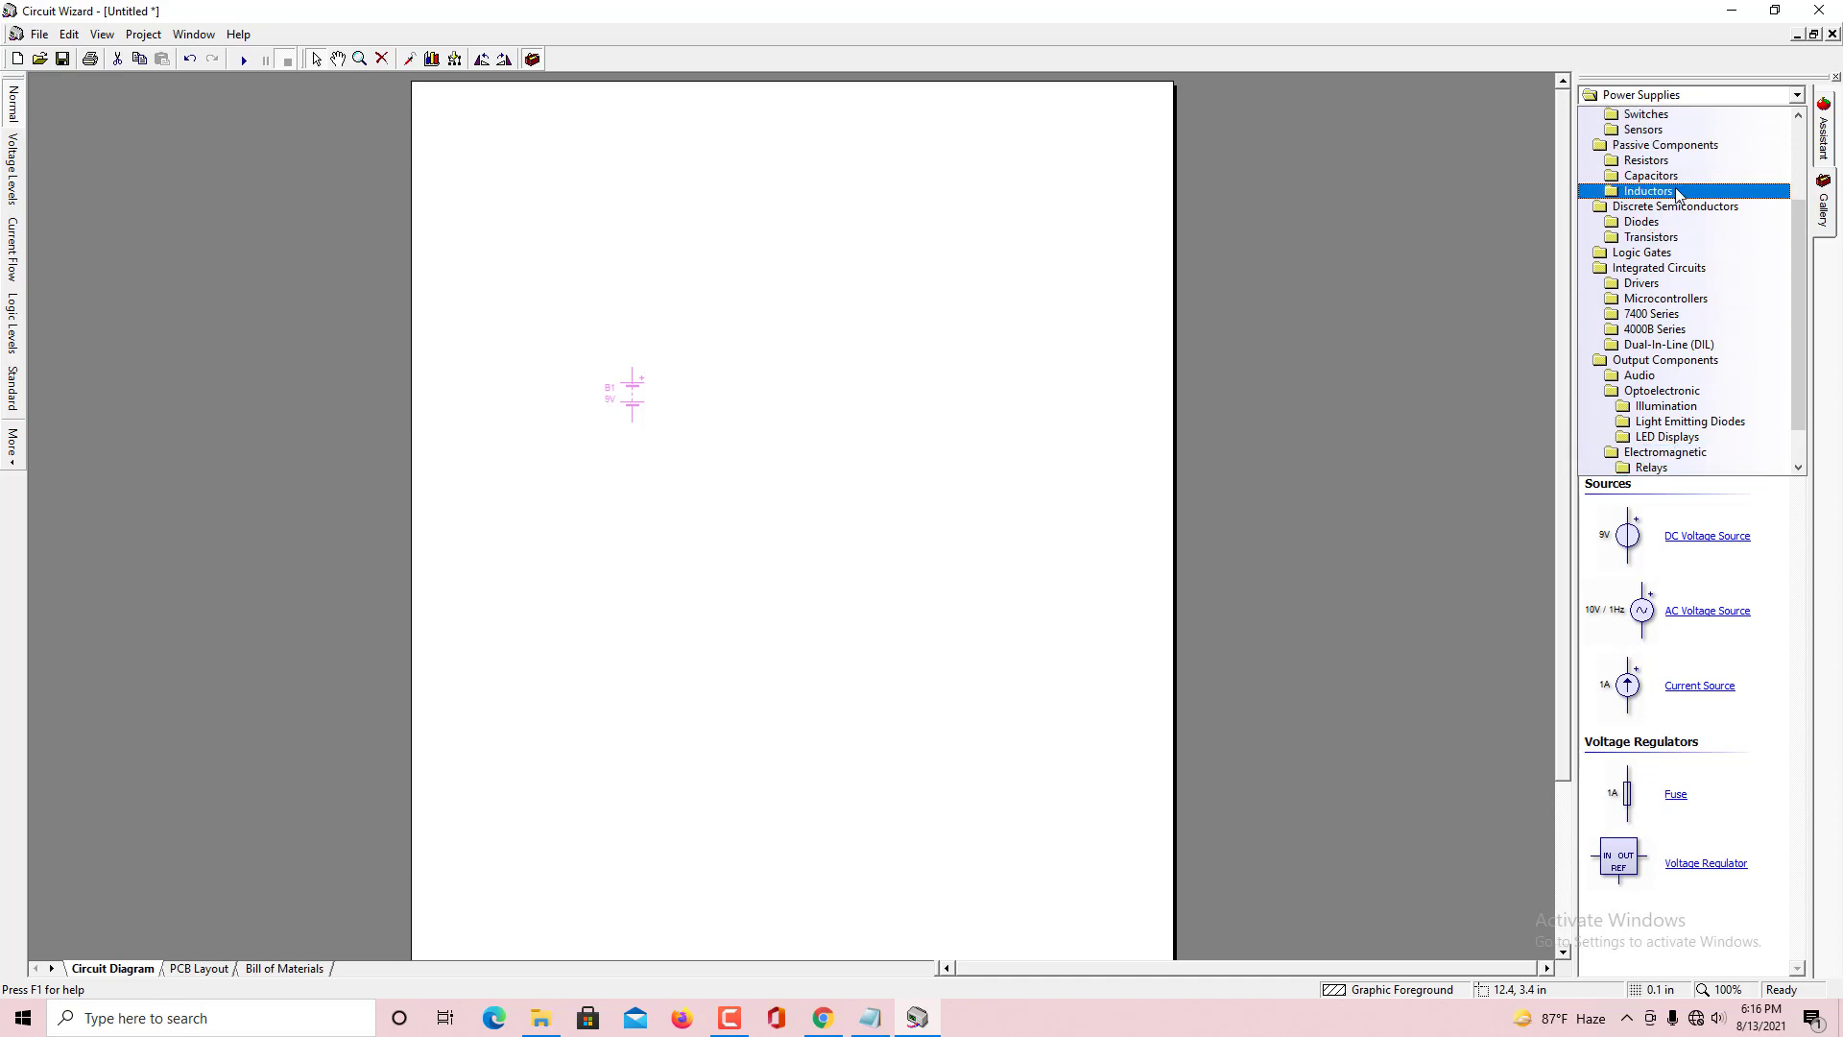
{"action": "left_click", "coordinate": [1646, 151]}
{"action": "left_click", "coordinate": [715, 342]}
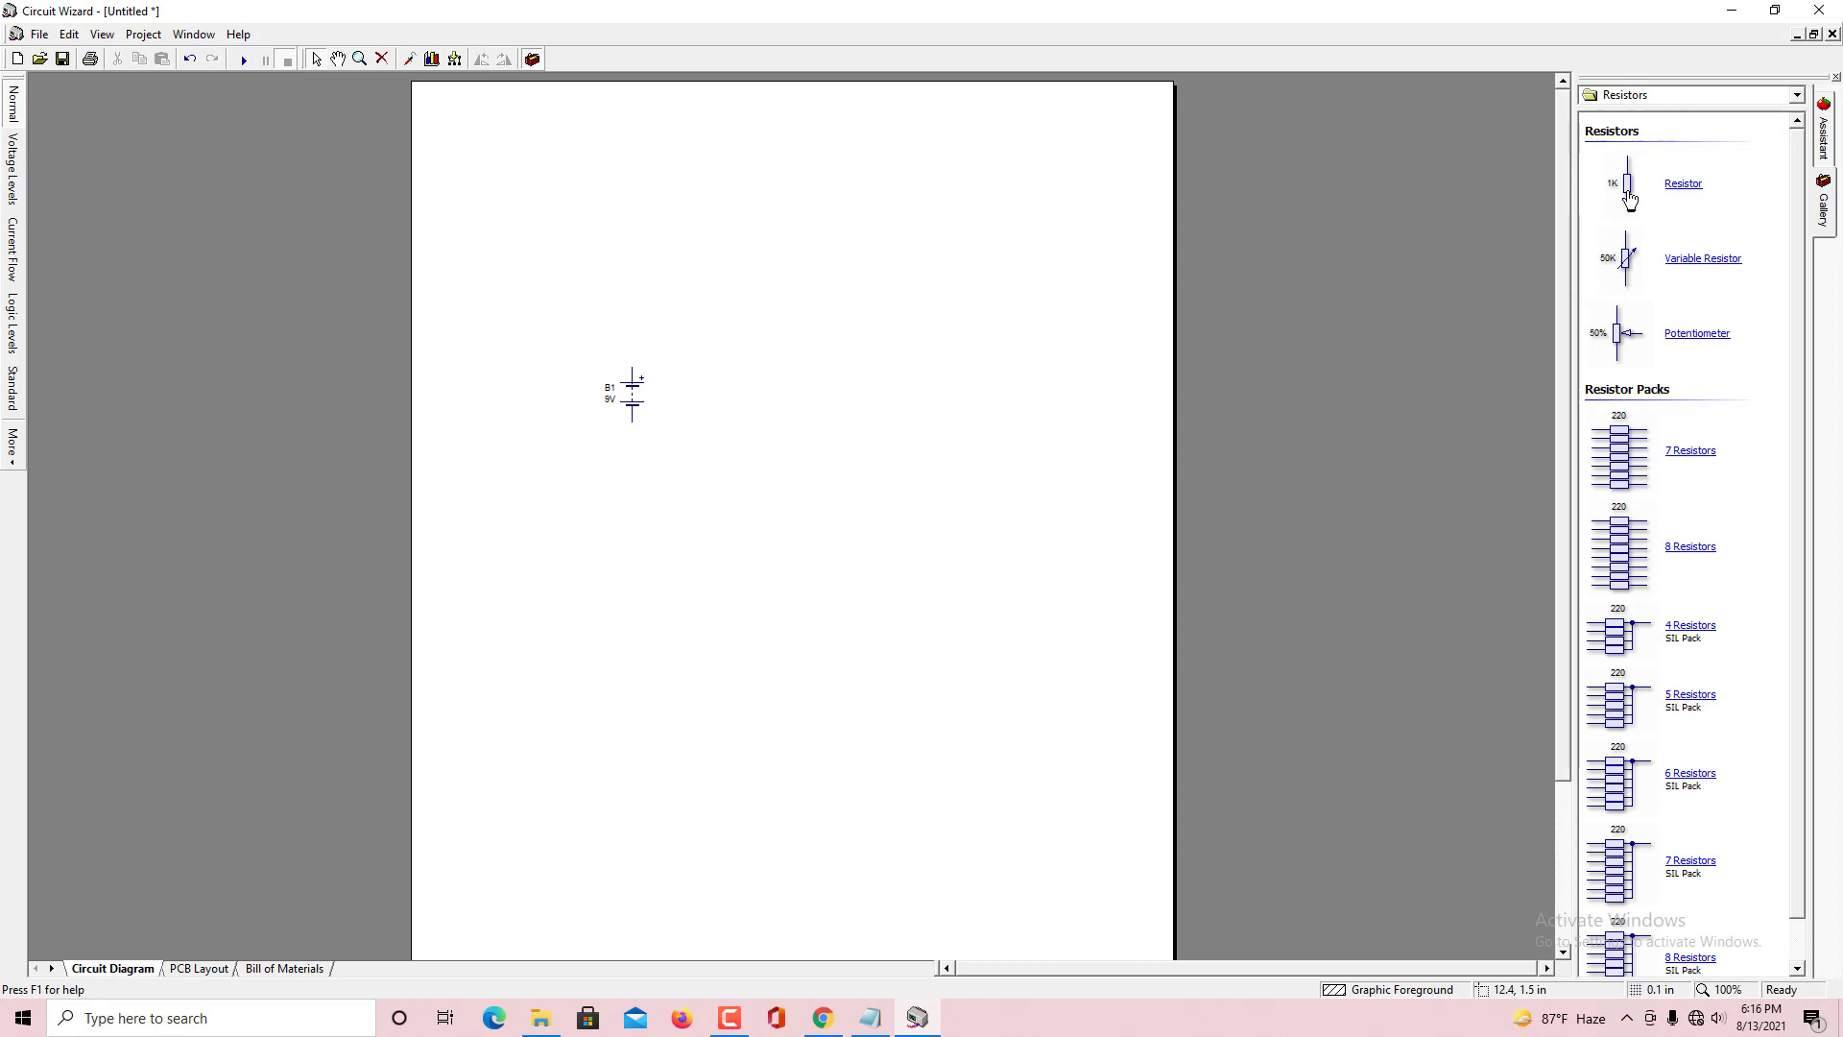
Step: Place a 1K Resistor just above and to the right of the battery and rotate it right to lie horizontally
{"action": "left_click_drag", "start_coordinate": [1625, 192], "coordinate": [850, 275]}
{"action": "left_click_drag", "start_coordinate": [689, 342], "coordinate": [689, 342]}
{"action": "right_click", "coordinate": [688, 337]}
{"action": "mouse_move", "coordinate": [756, 420]}
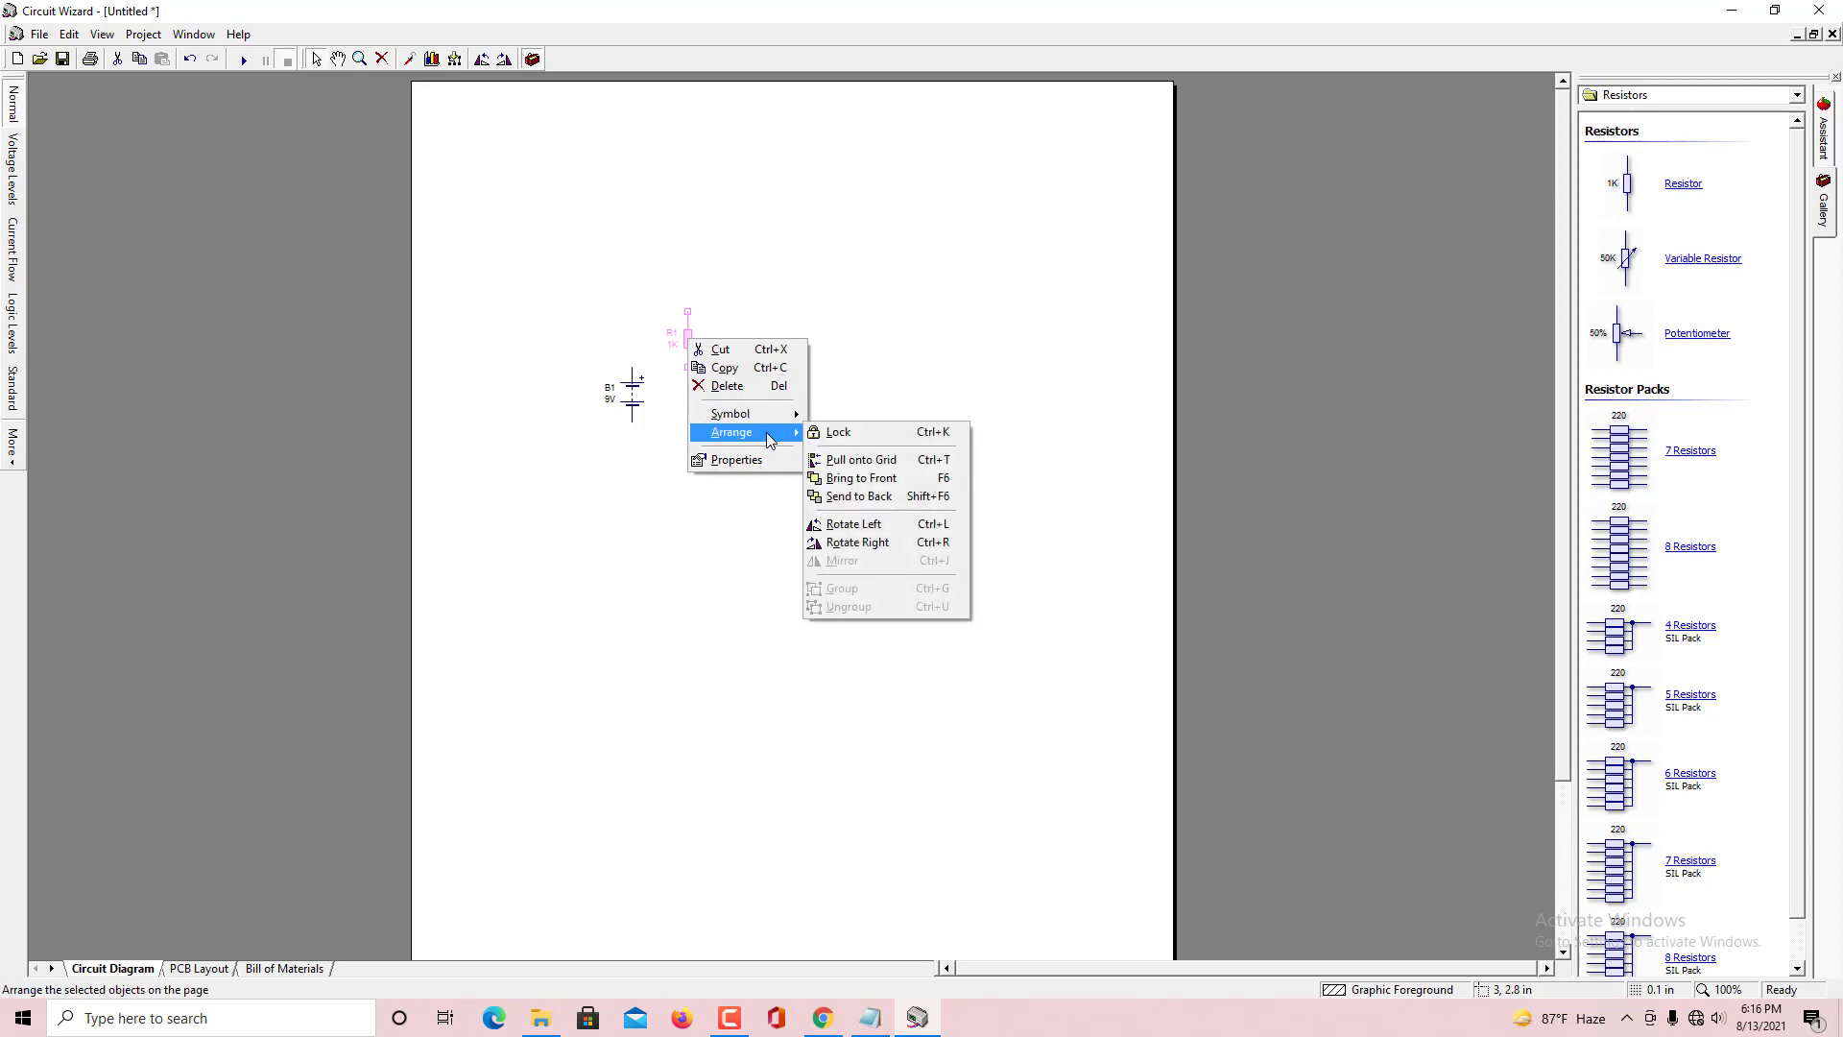
{"action": "left_click", "coordinate": [849, 541]}
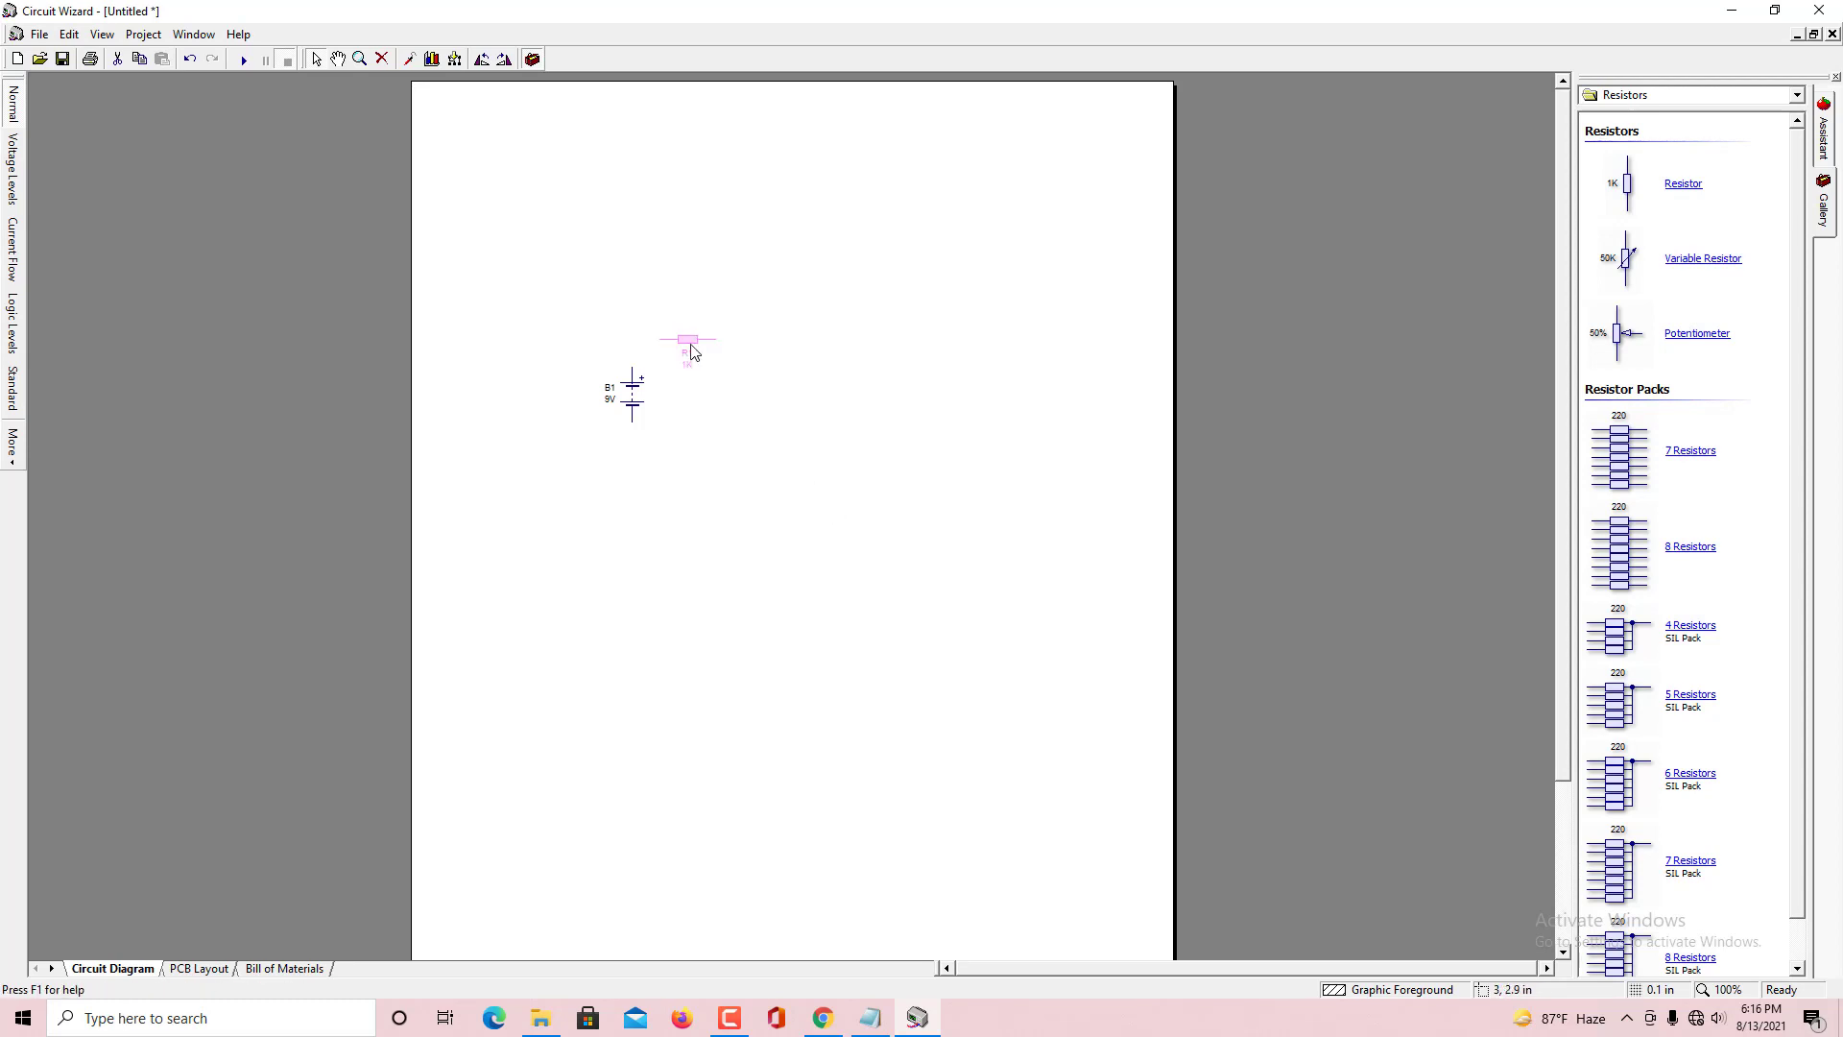
Step: Place an LED from the Light Emitting Diodes category level with the battery, to the right of the resistor
{"action": "left_click", "coordinate": [1796, 95]}
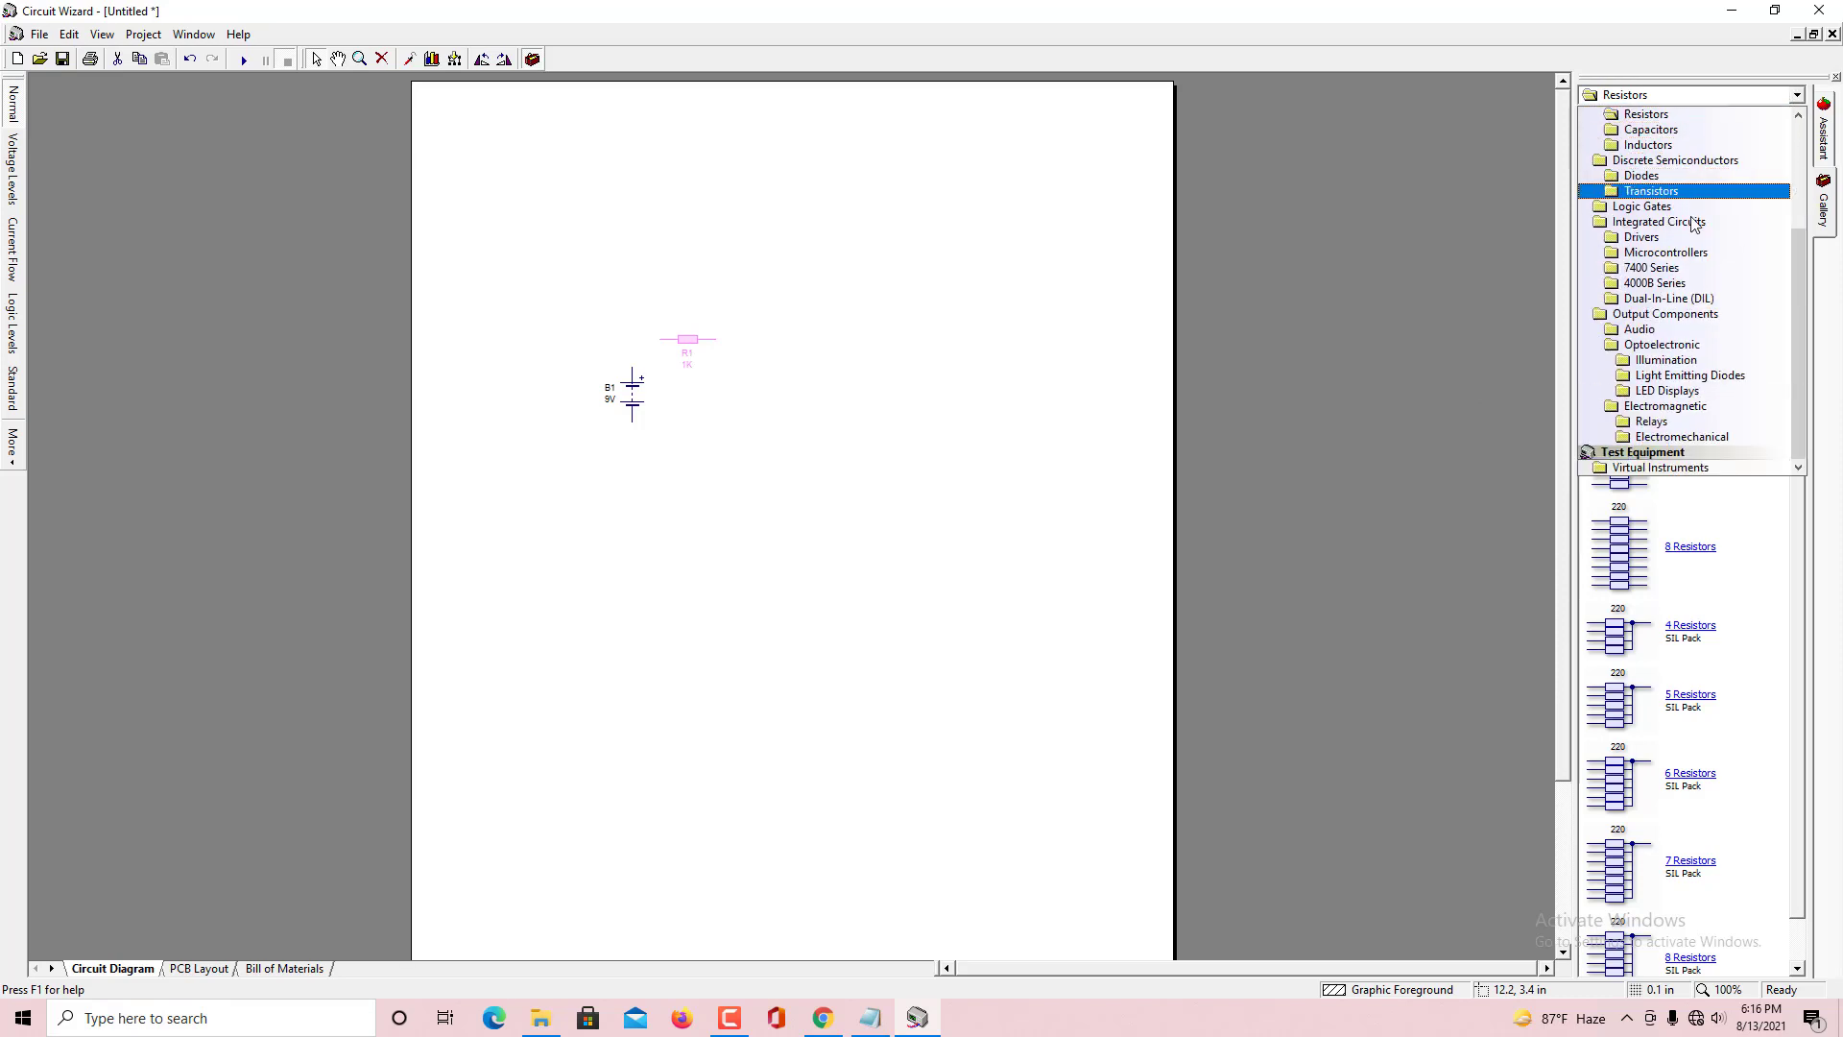
{"action": "left_click", "coordinate": [1687, 376]}
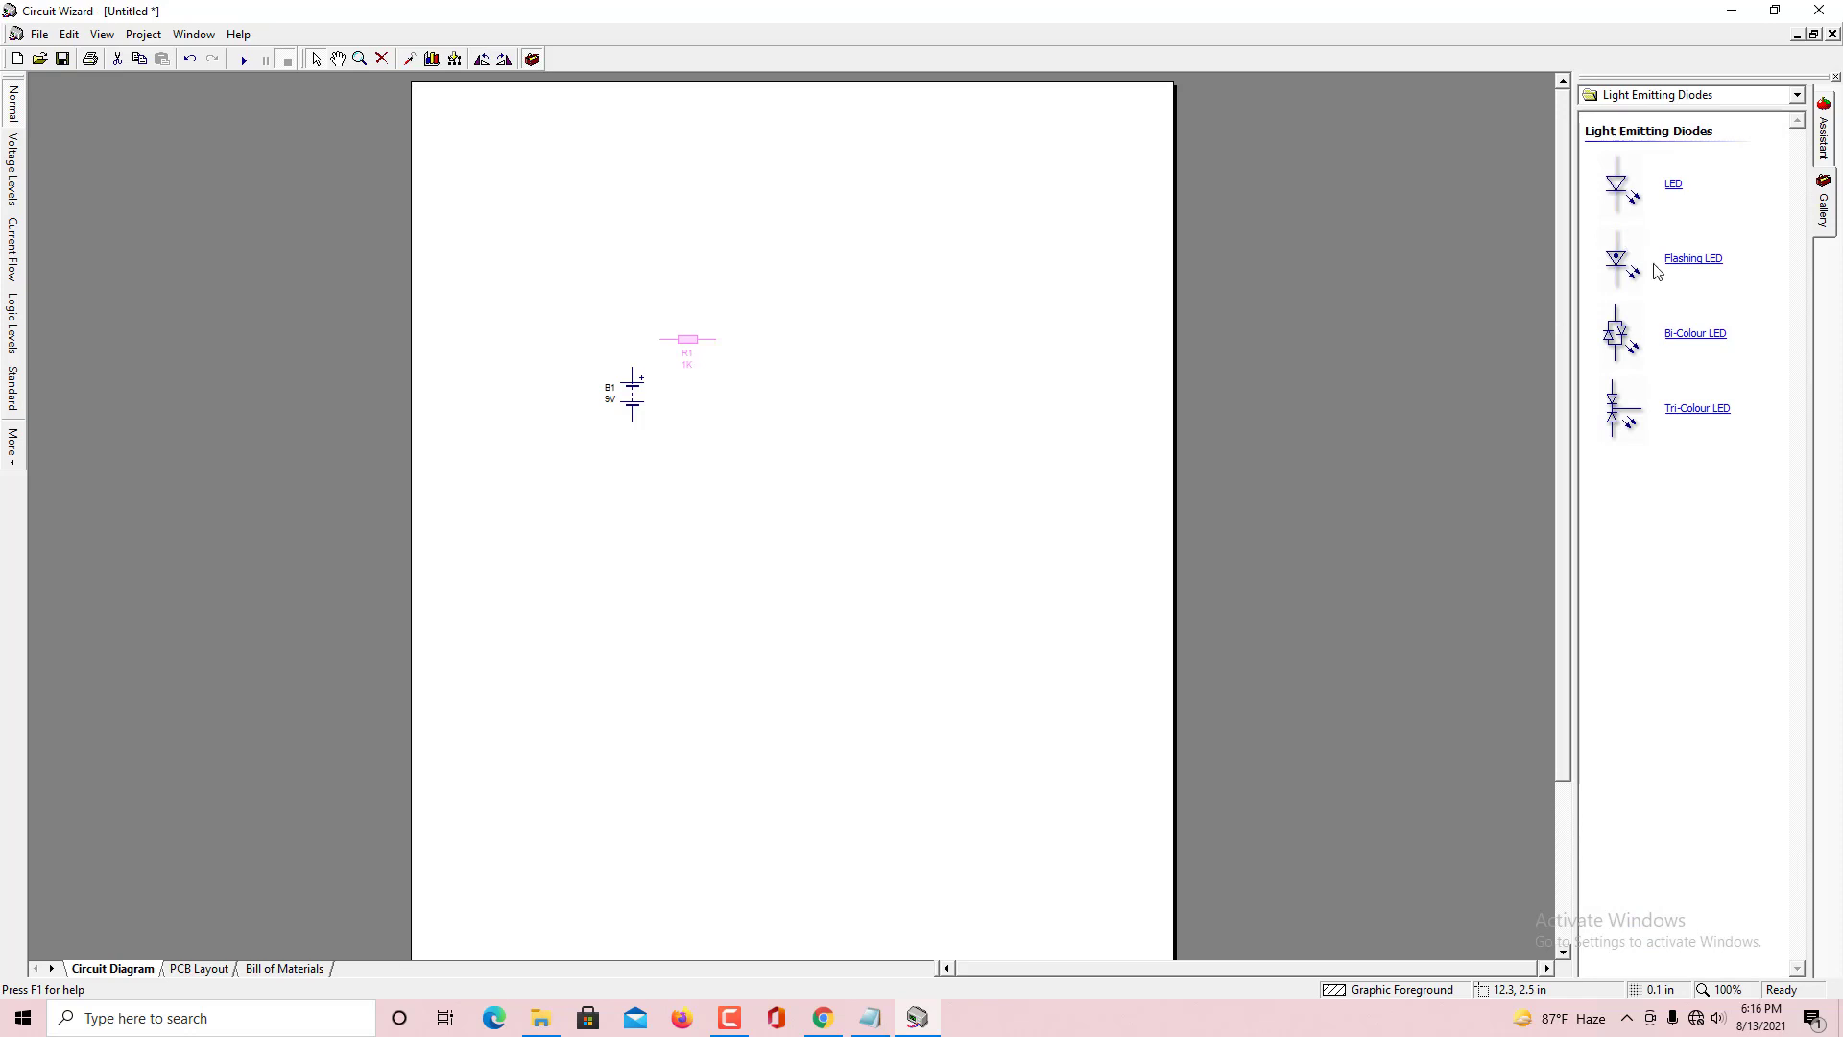
{"action": "left_click_drag", "start_coordinate": [1620, 185], "coordinate": [762, 392]}
Step: Wire the battery's positive terminal through the resistor to the LED's upper pin, and the LED's lower pin back to the battery's negative terminal
{"action": "left_click_drag", "start_coordinate": [659, 339], "coordinate": [633, 369]}
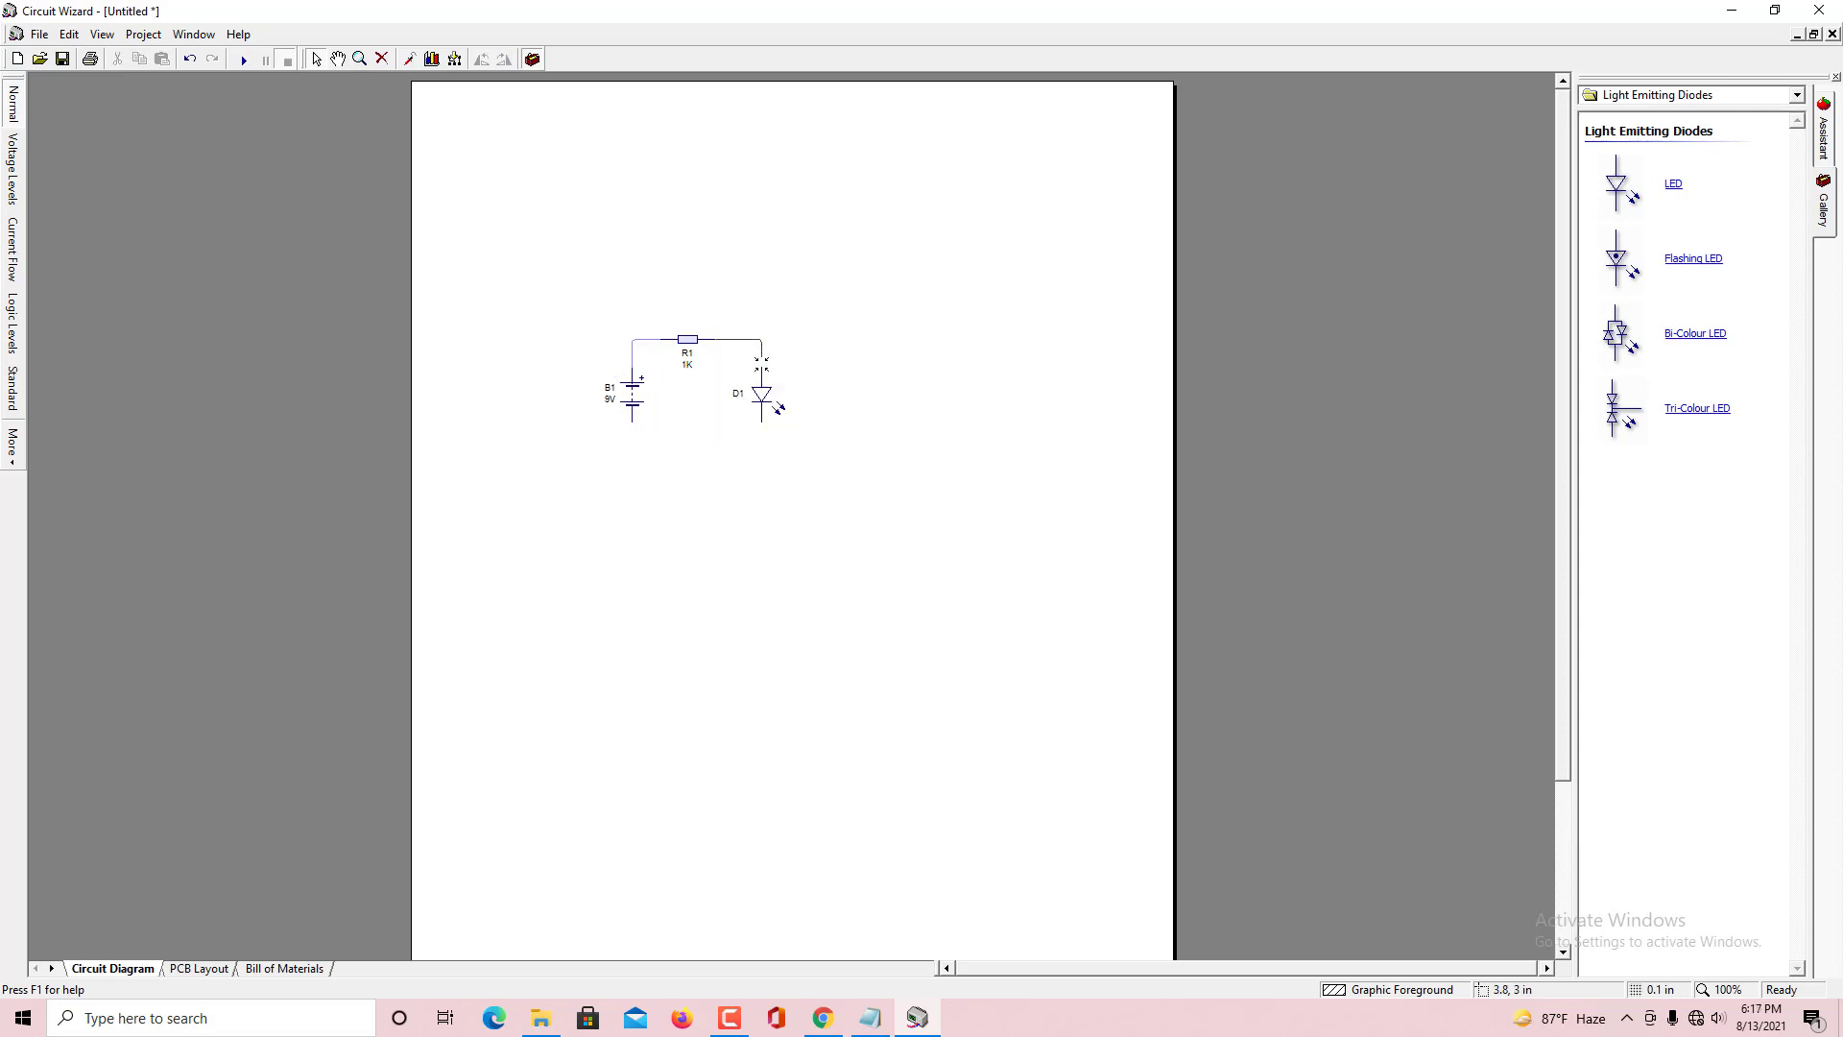
{"action": "left_click_drag", "start_coordinate": [761, 365], "coordinate": [761, 368]}
{"action": "mouse_move", "coordinate": [638, 439]}
{"action": "left_mouse_down"}
{"action": "mouse_move", "coordinate": [761, 453]}
{"action": "mouse_move", "coordinate": [761, 432]}
{"action": "left_mouse_up"}
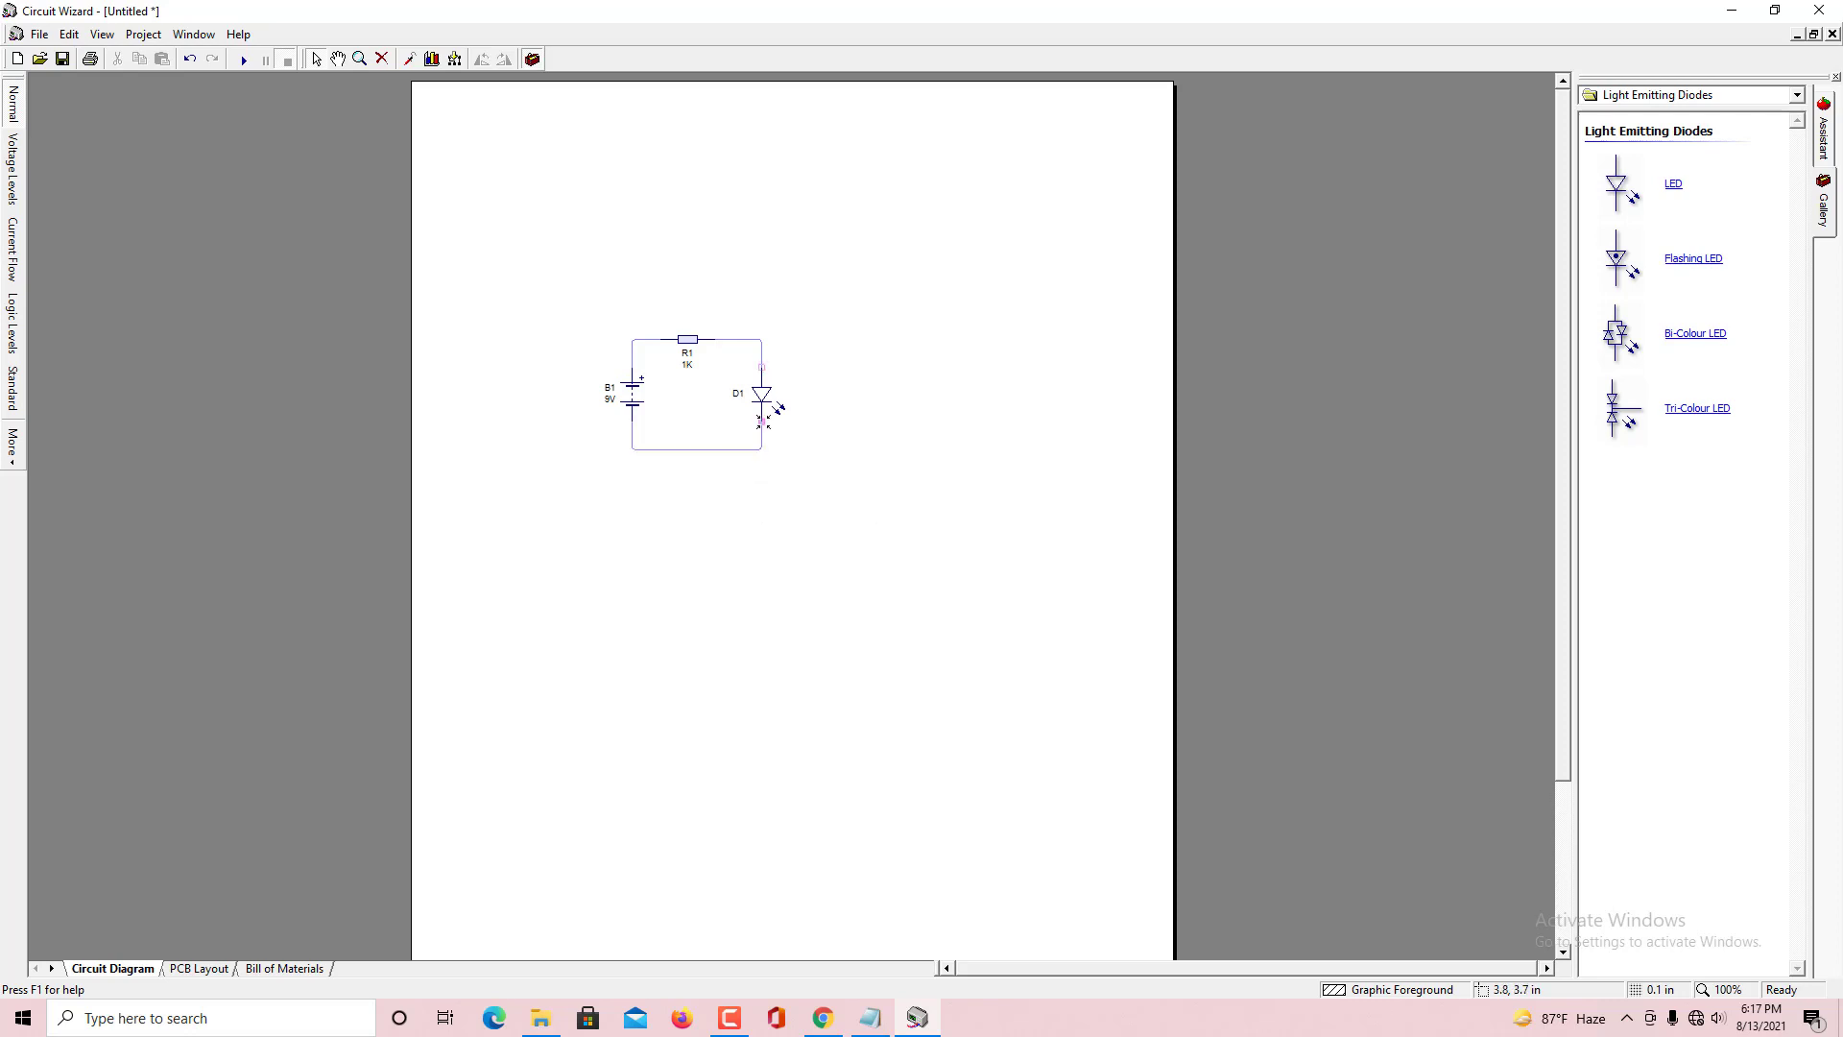